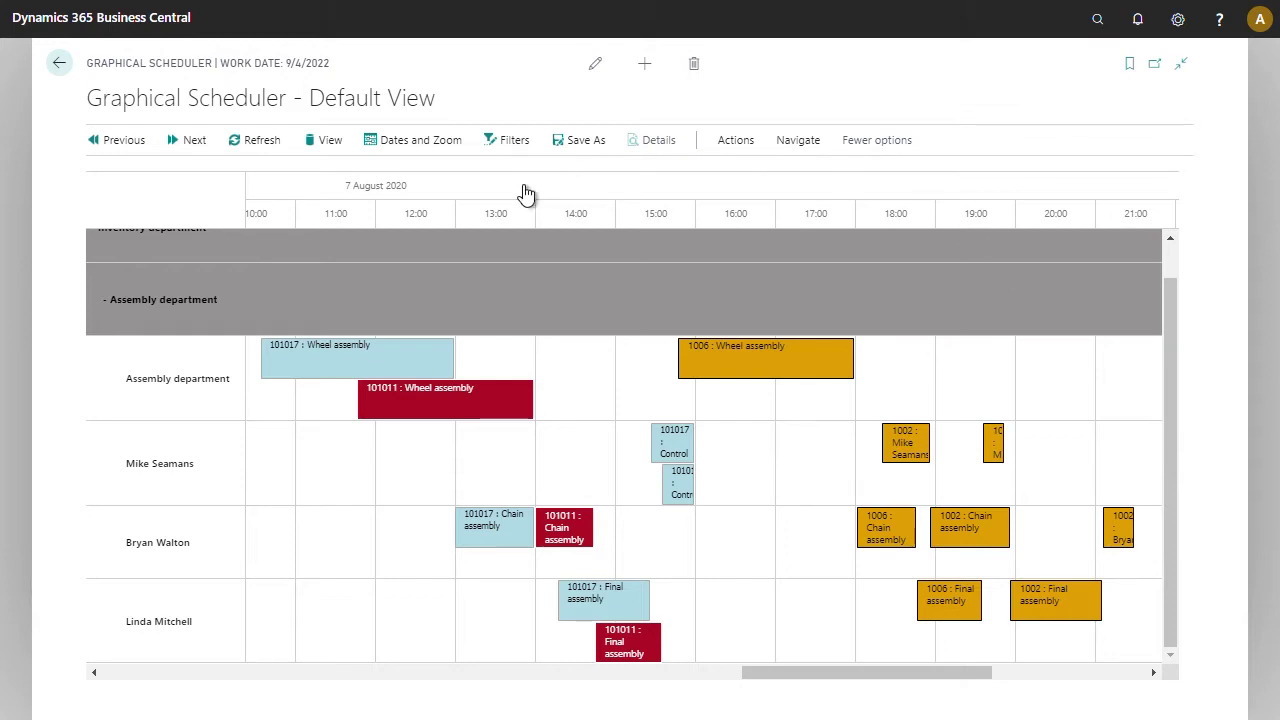
Open the ADMIN view's settings, select the PRODUCTION data source line, and start adding a data source.
click(322, 146)
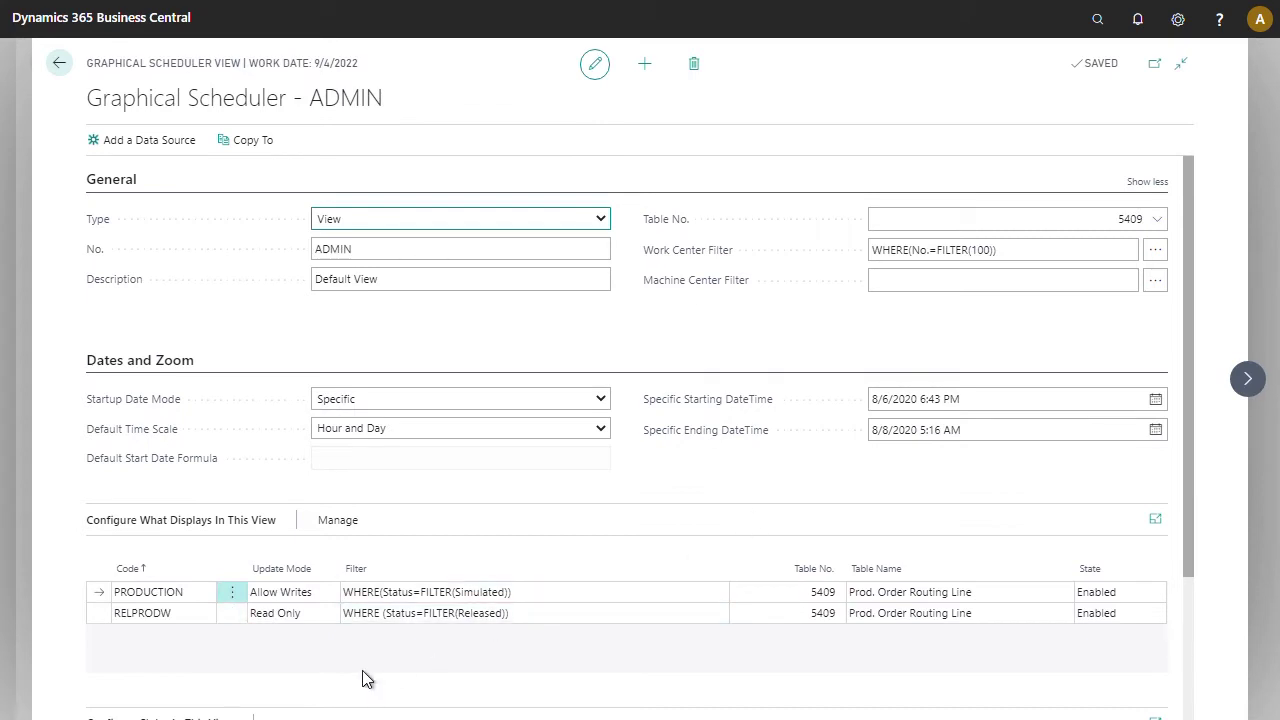
click(168, 594)
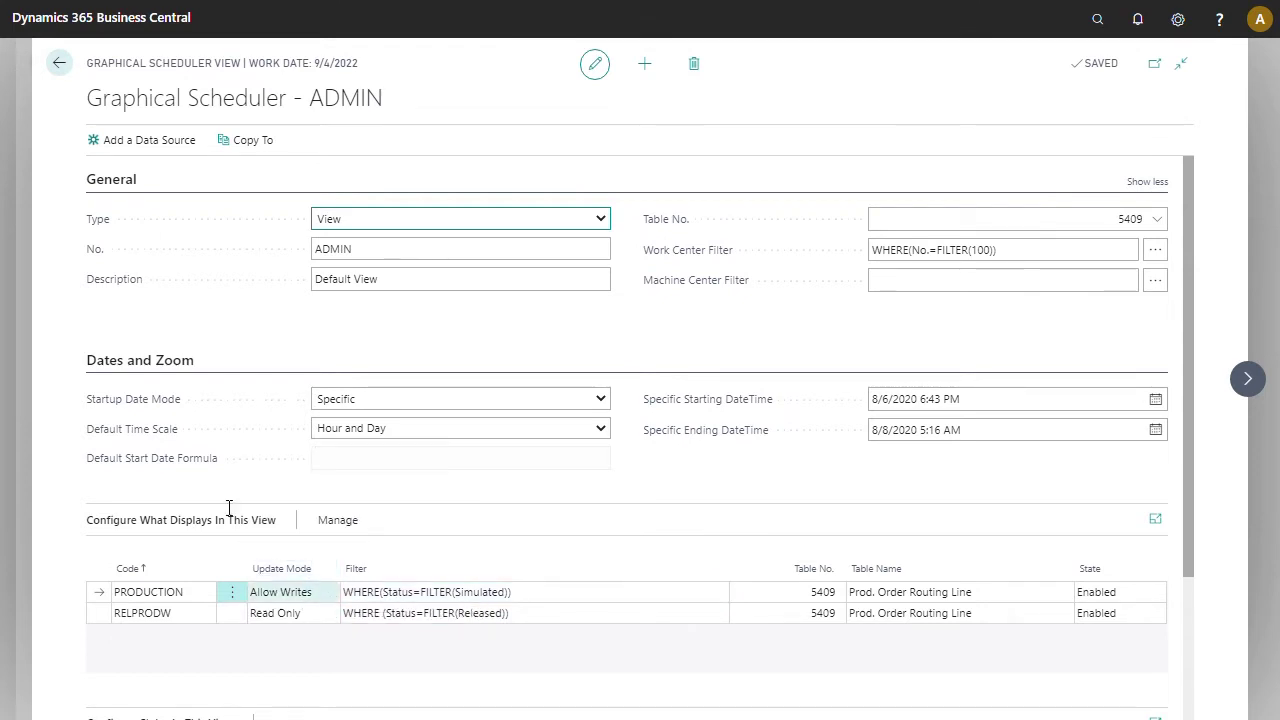
click(177, 148)
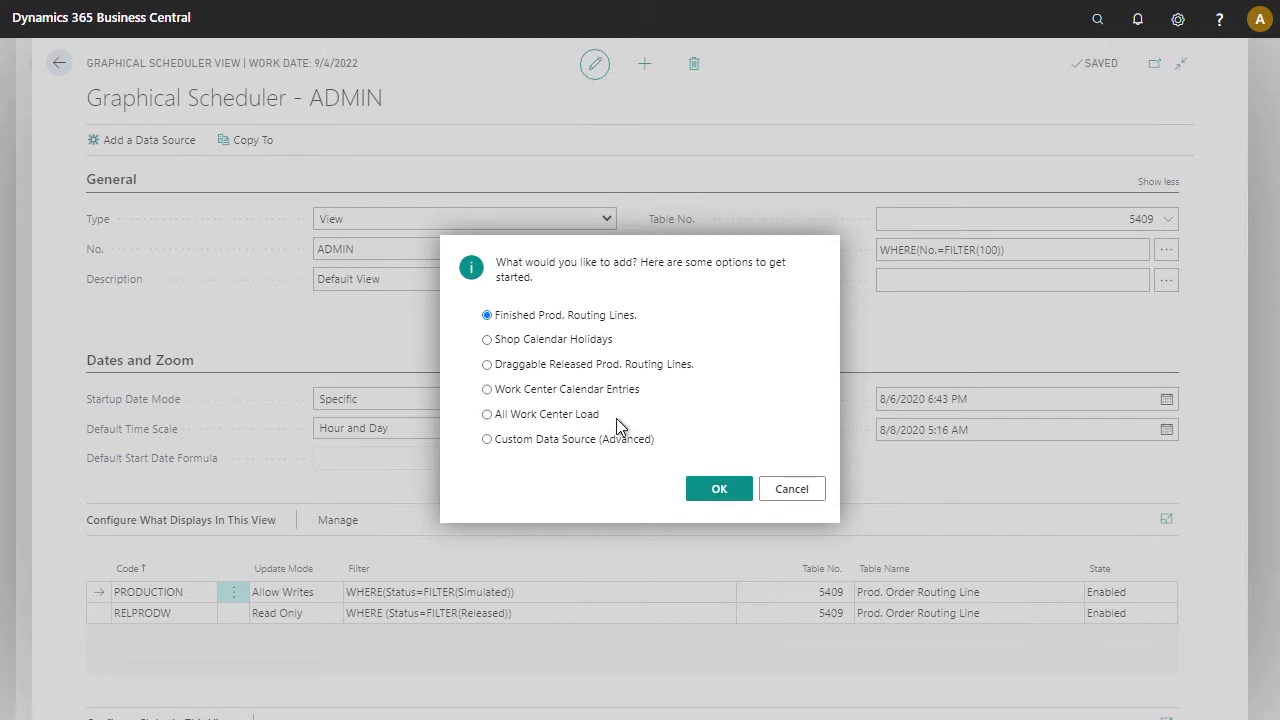
Add All Work Center Load (WRKLOAD) as a data source to the ADMIN view and go back.
click(558, 416)
click(720, 489)
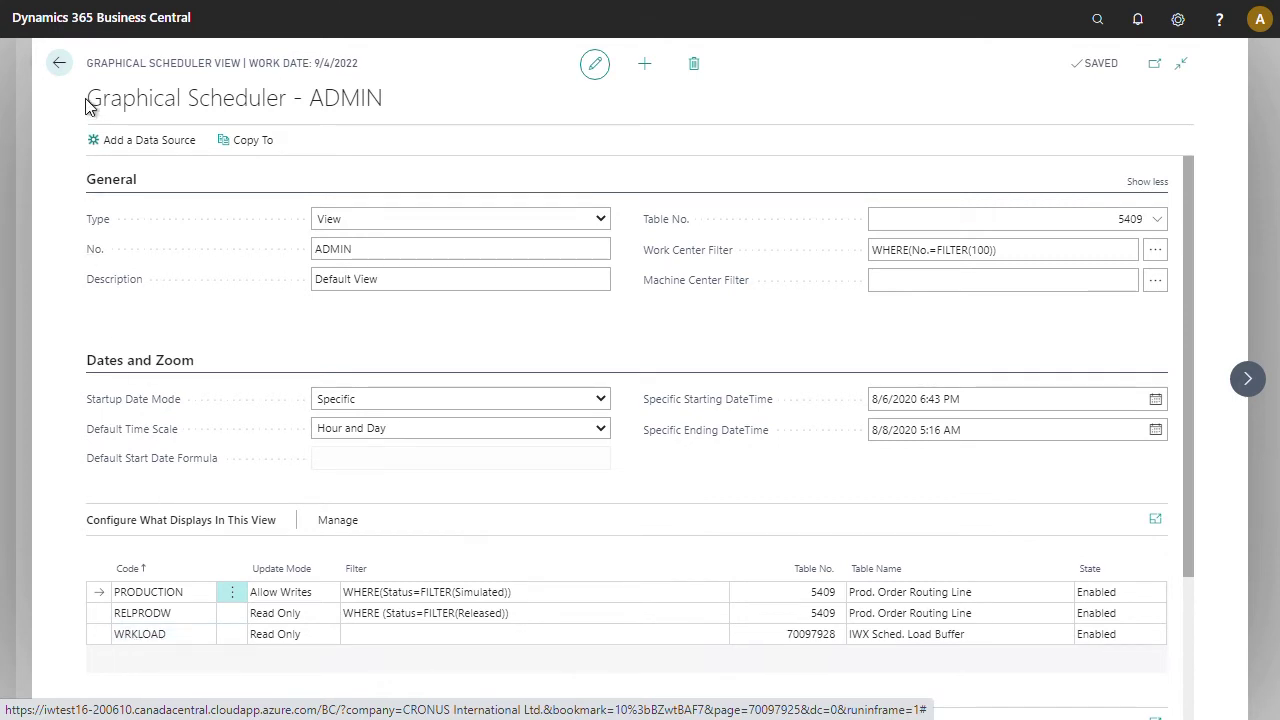
click(60, 64)
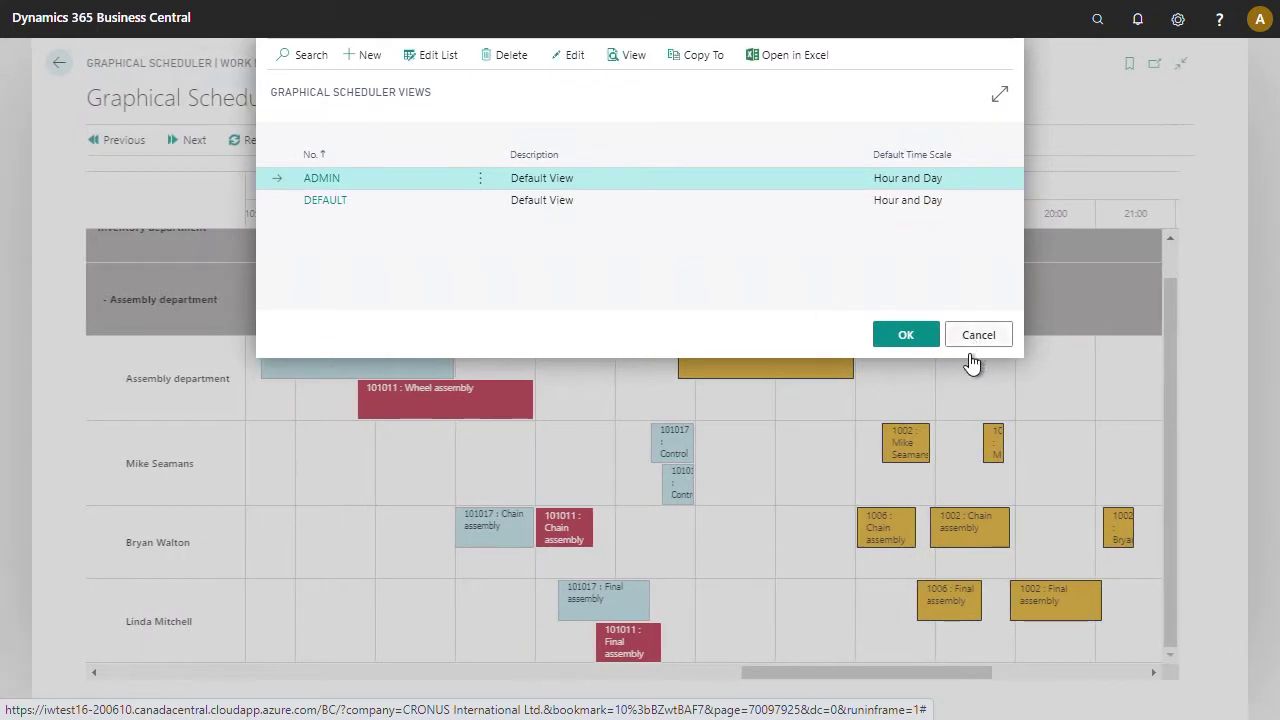
Reload the scheduler with the updated ADMIN view and scroll along the timeline.
click(906, 336)
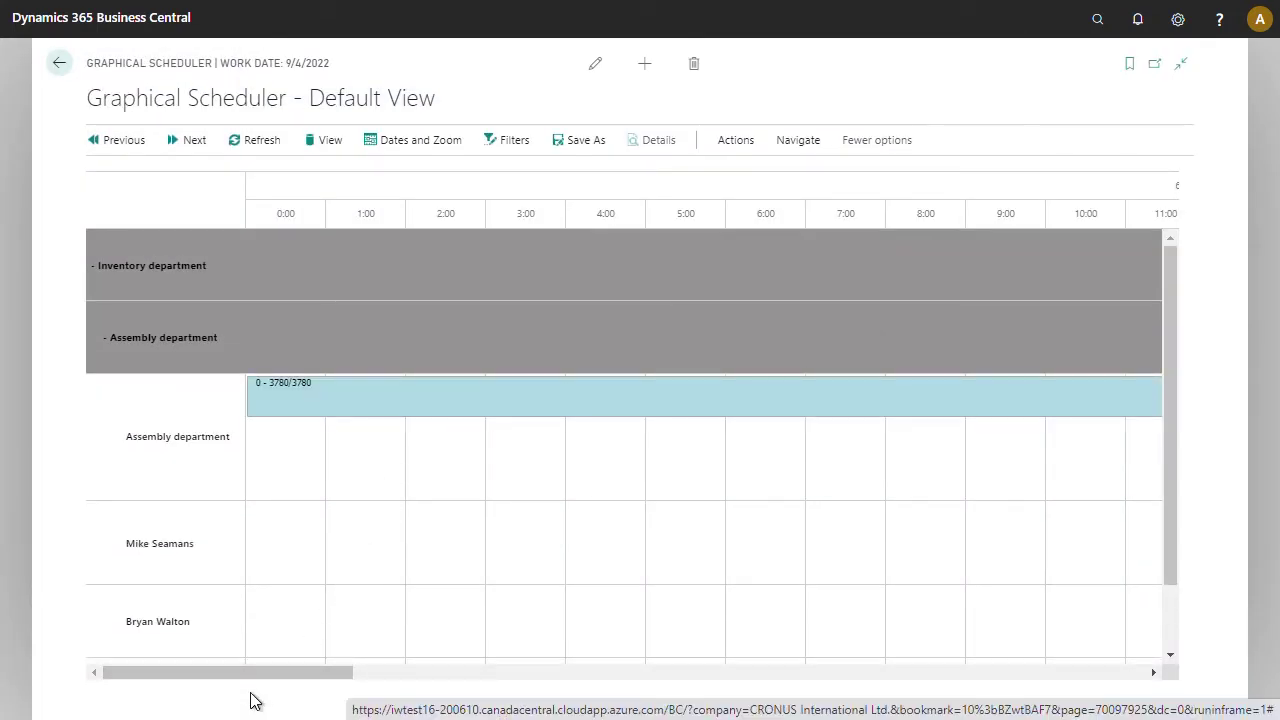
mouse_move(300, 405)
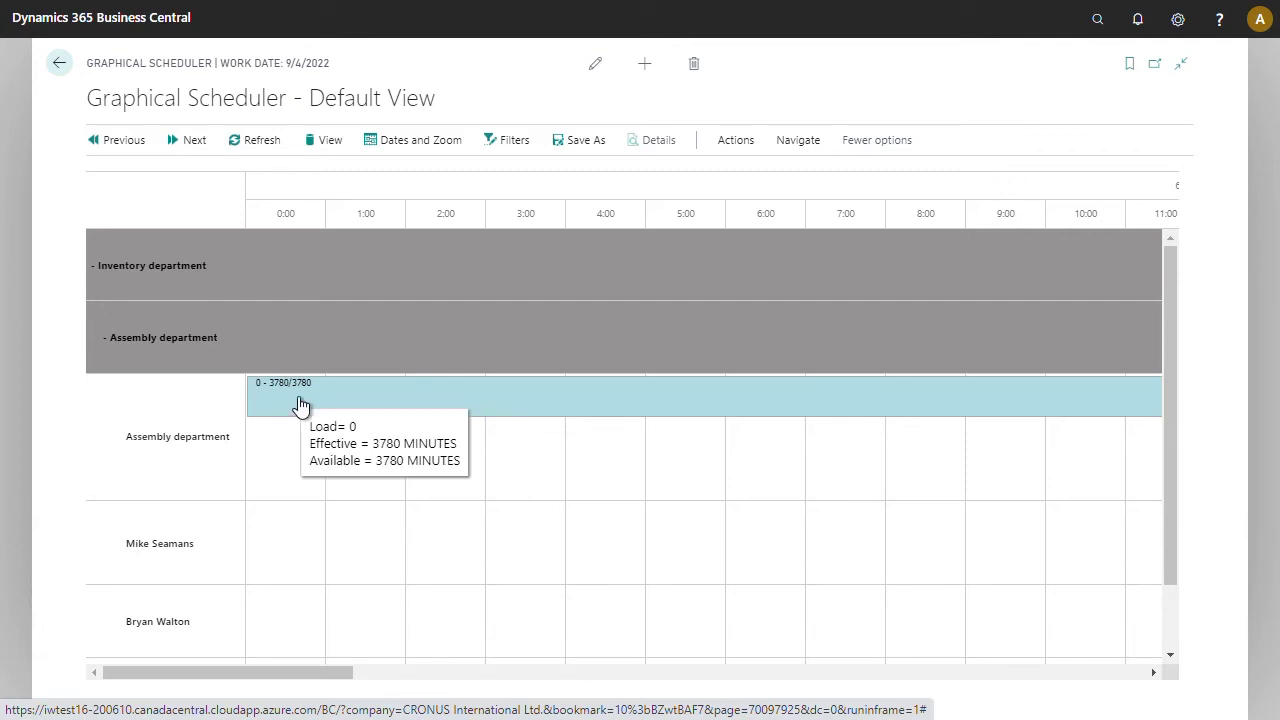
drag(277, 674, 874, 709)
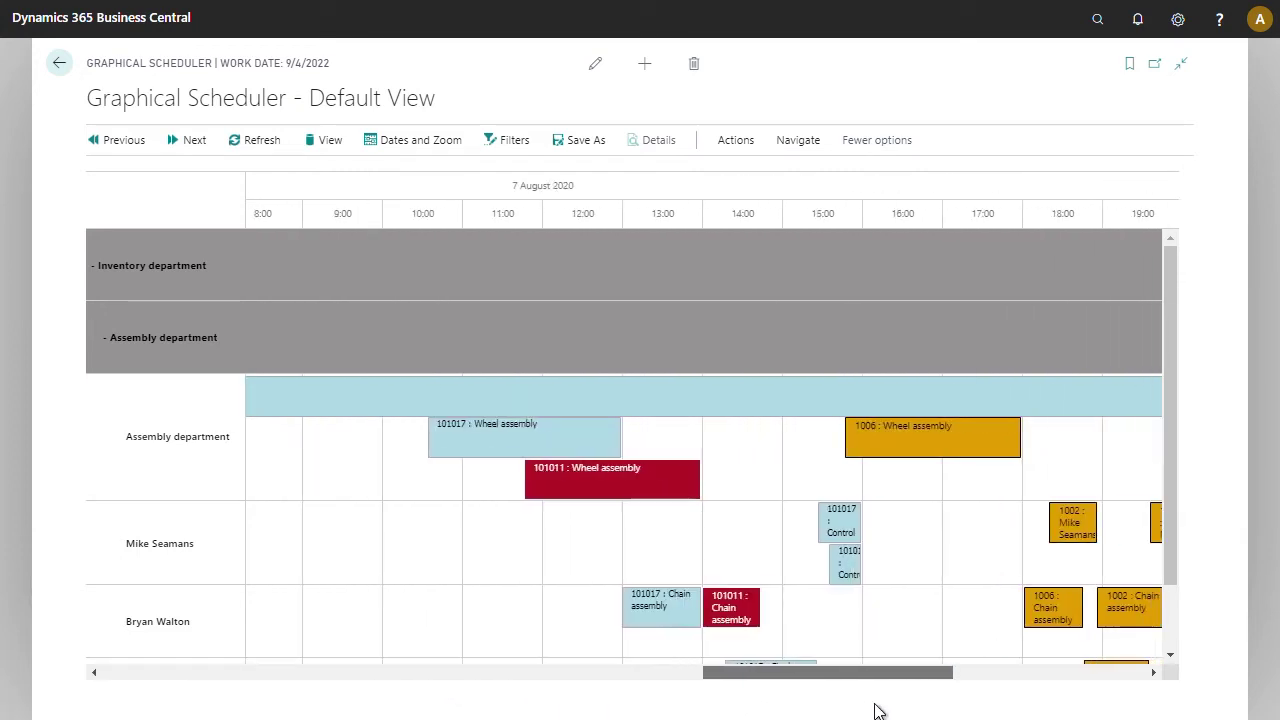
Set the timeline scale to Day and Week to show daily work center load bars.
click(393, 143)
click(616, 269)
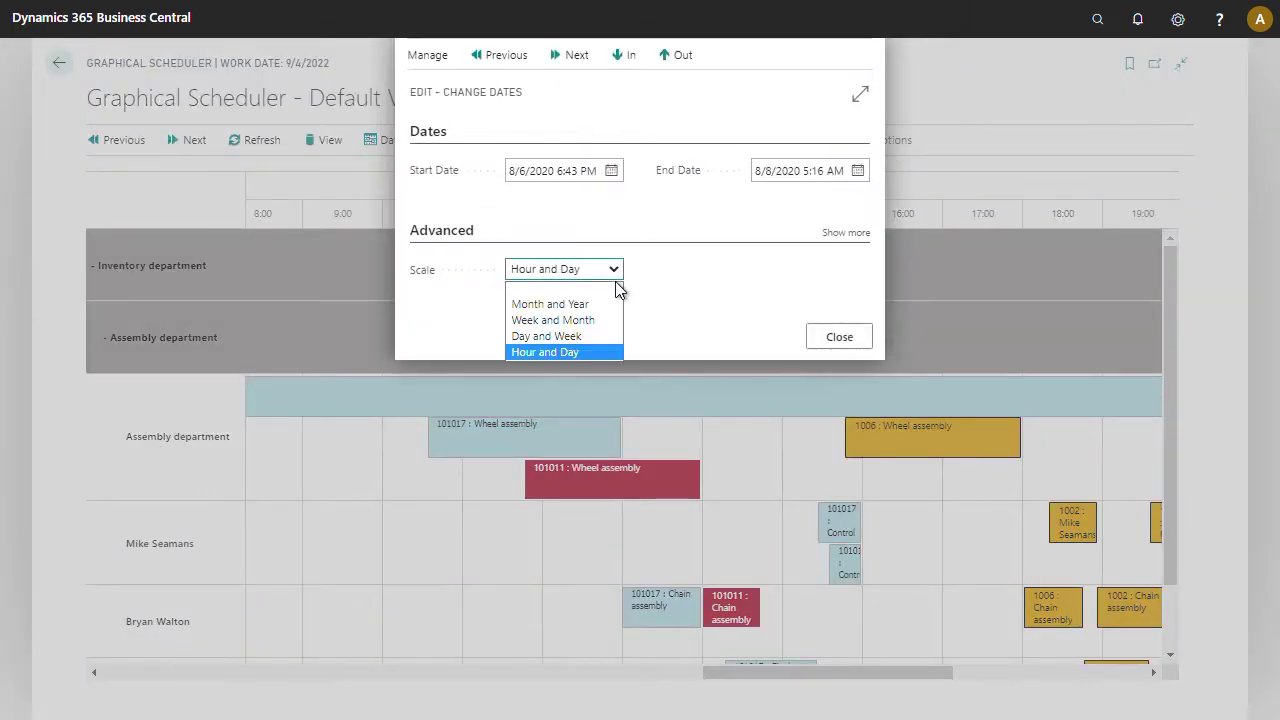
click(594, 344)
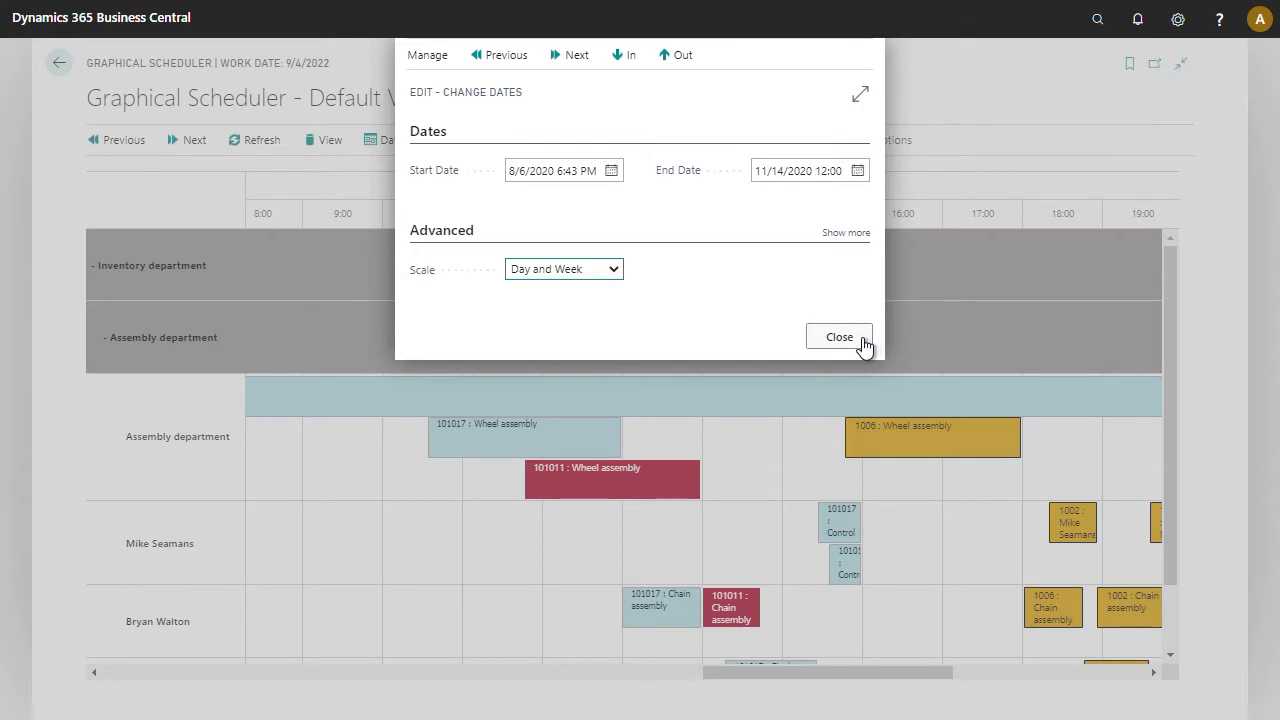
click(858, 344)
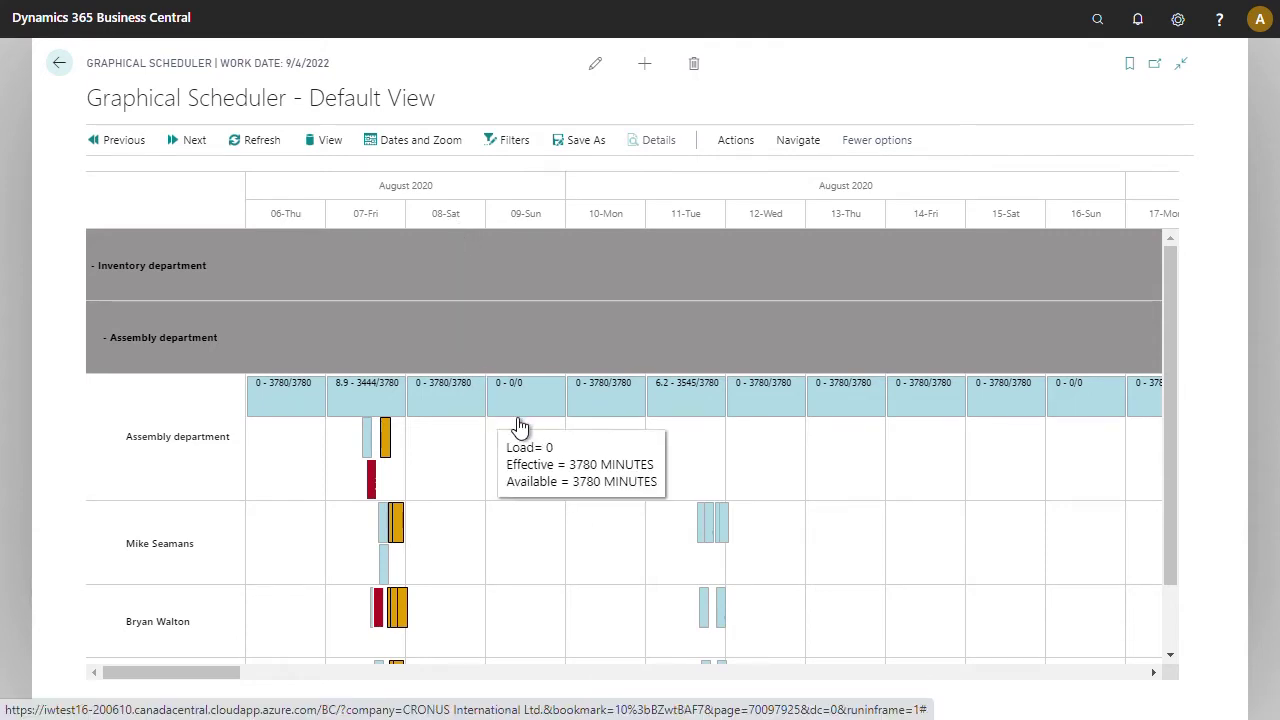
mouse_move(526, 409)
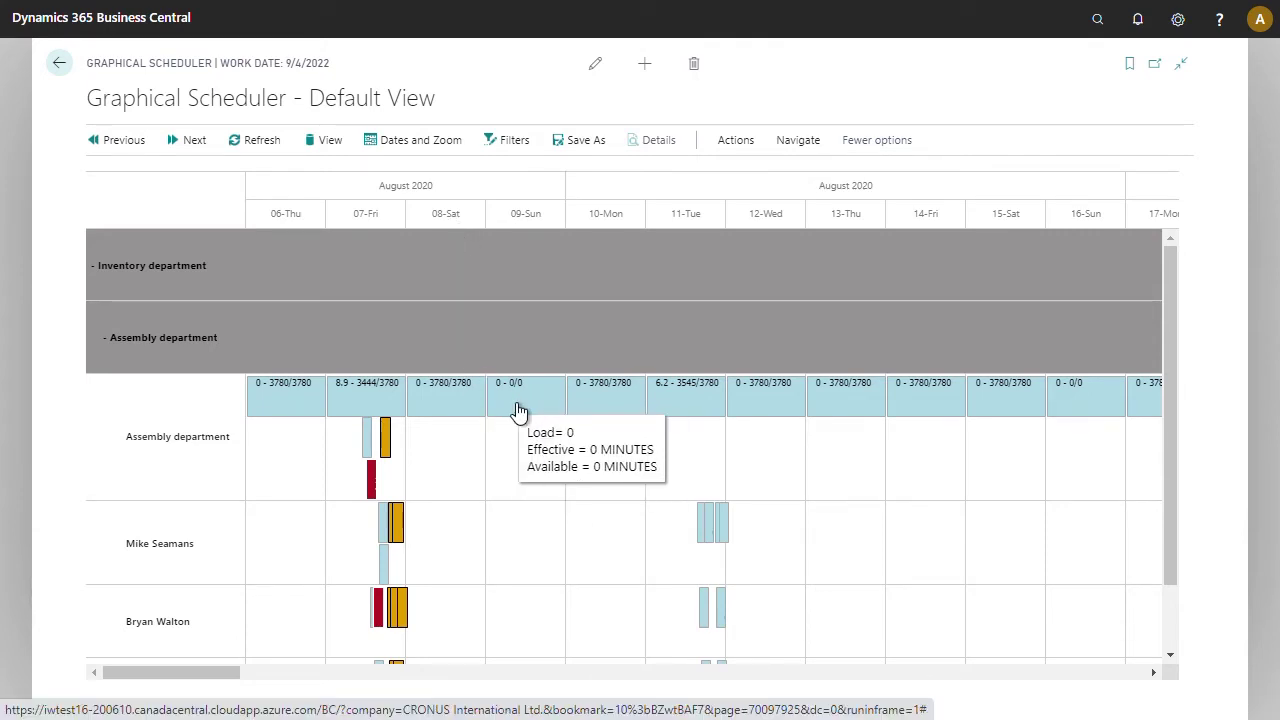
mouse_move(393, 453)
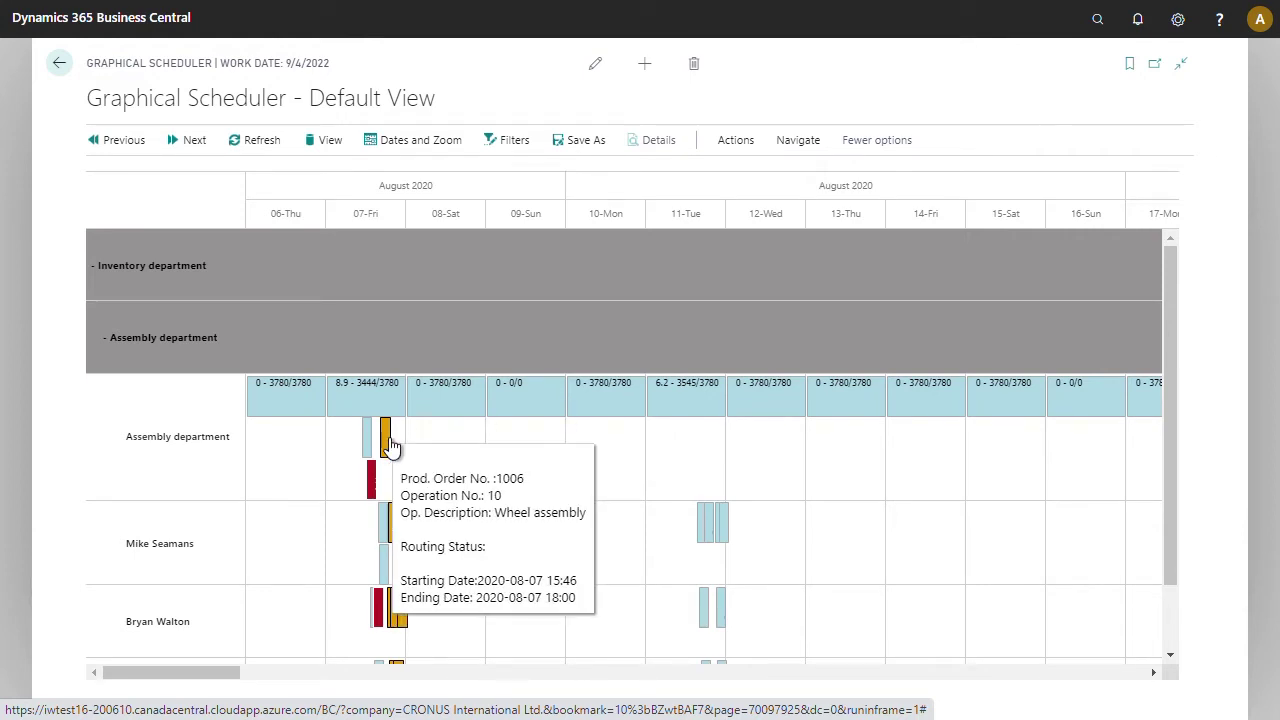
mouse_move(411, 508)
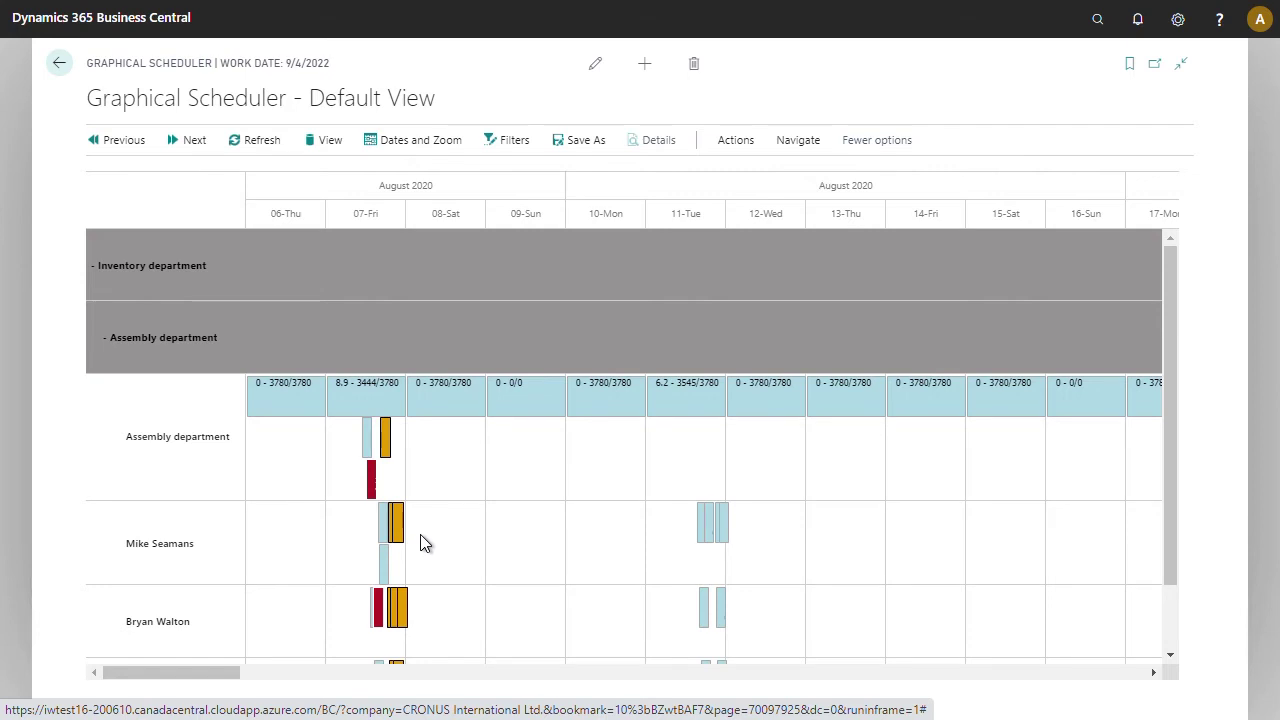
Add a Work Center Calendar Entries (WRKCAL) data source to the ADMIN view and reload the scheduler.
click(323, 148)
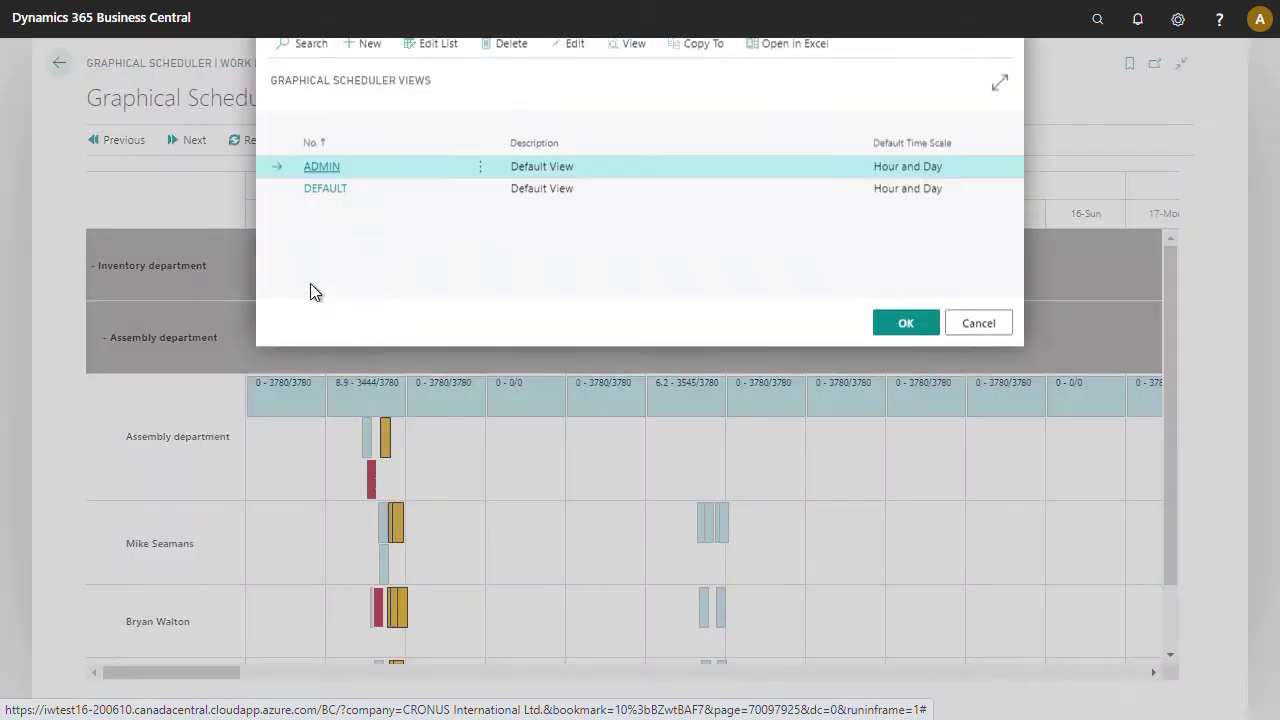
click(572, 56)
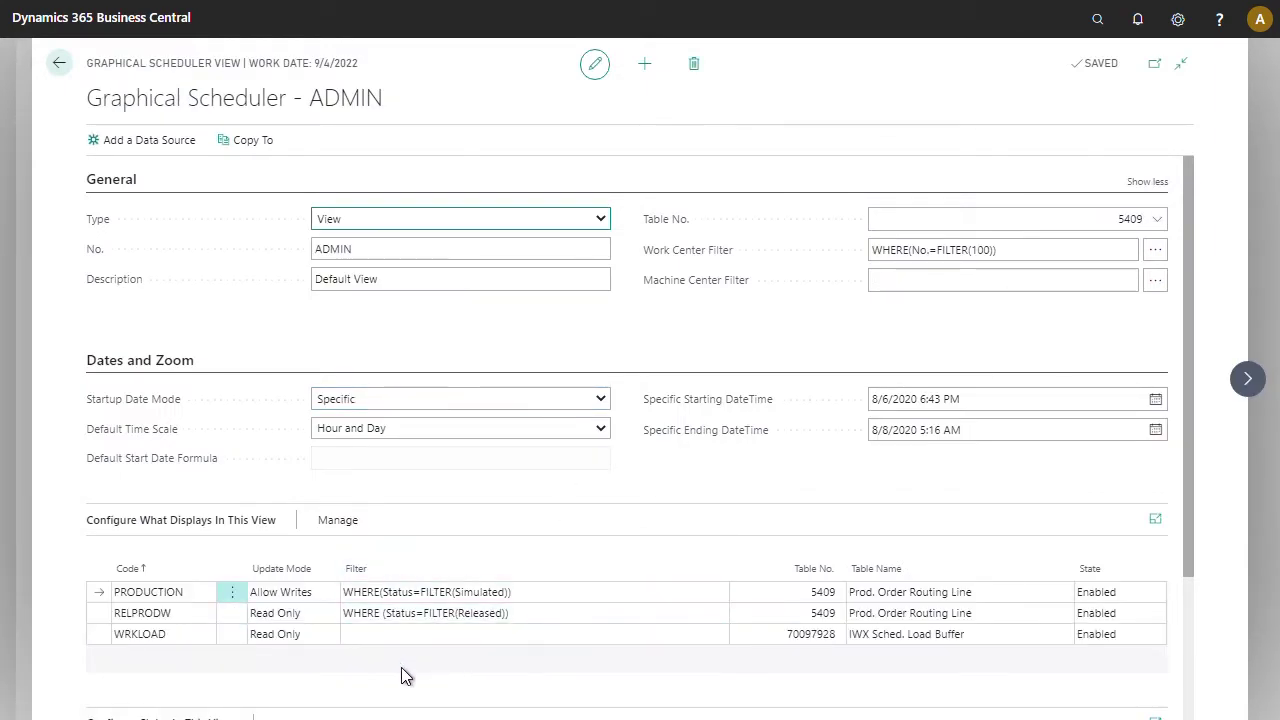
click(338, 521)
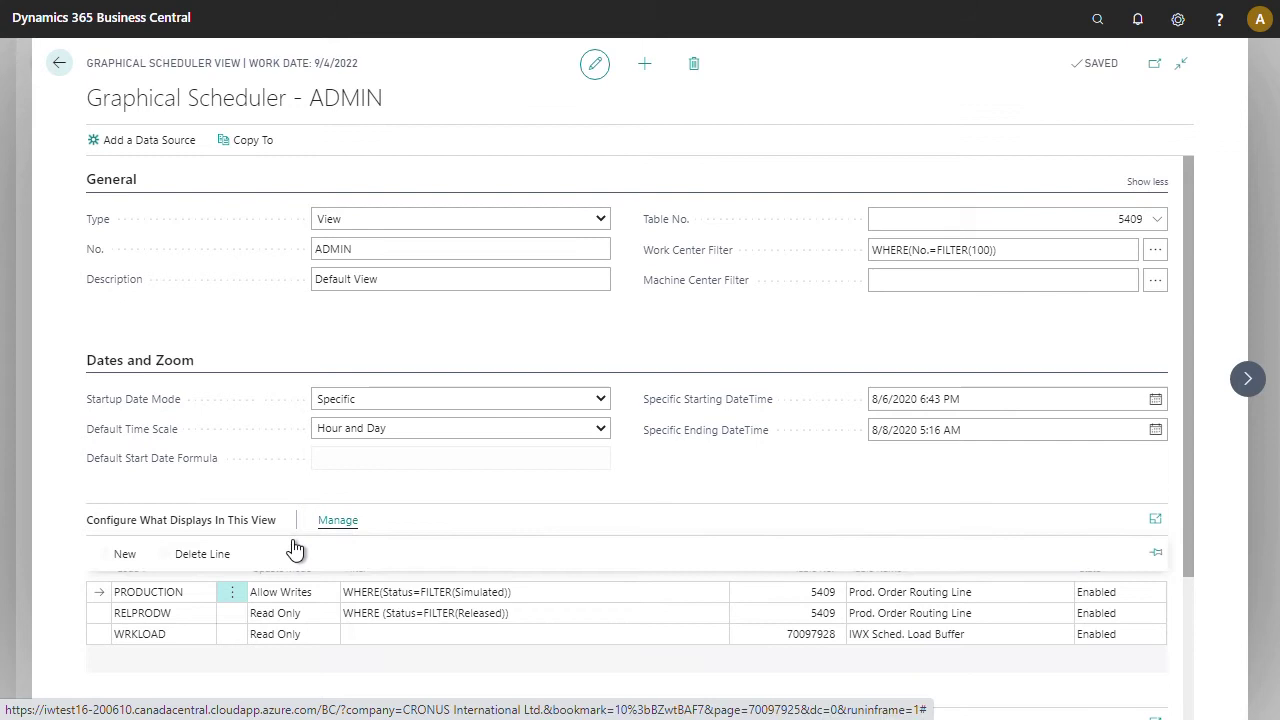
click(125, 551)
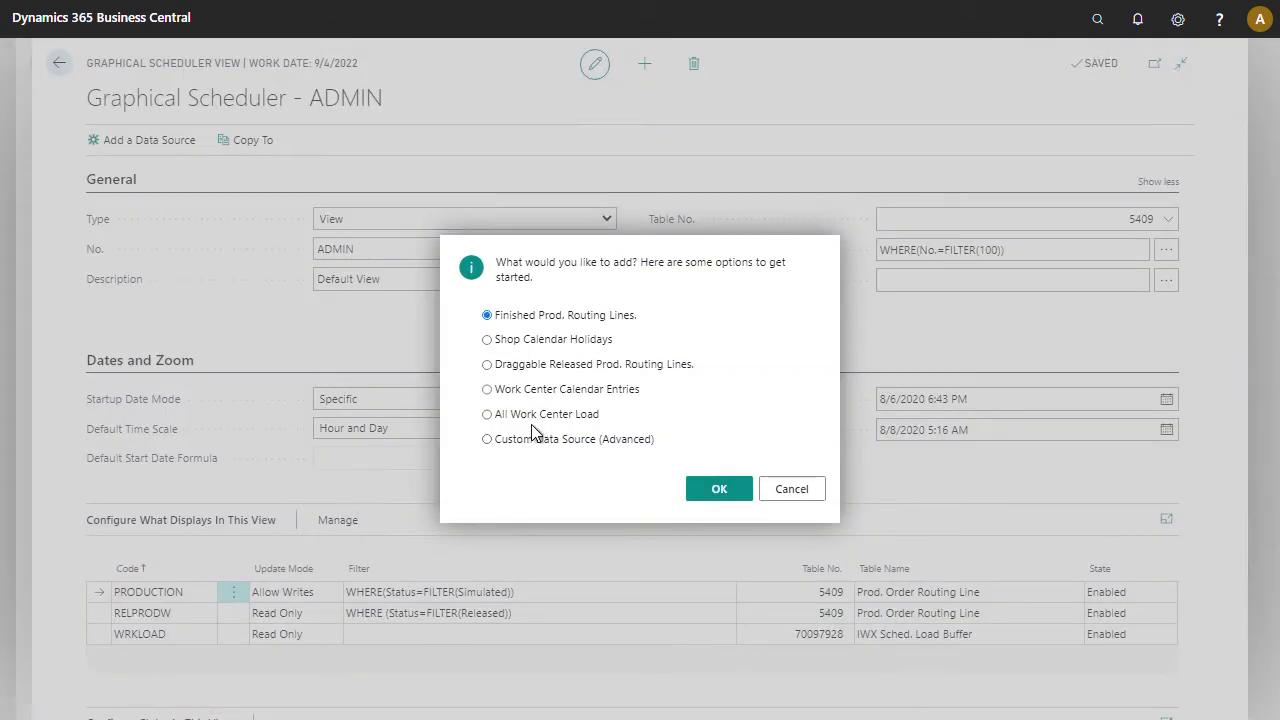
click(547, 398)
click(719, 489)
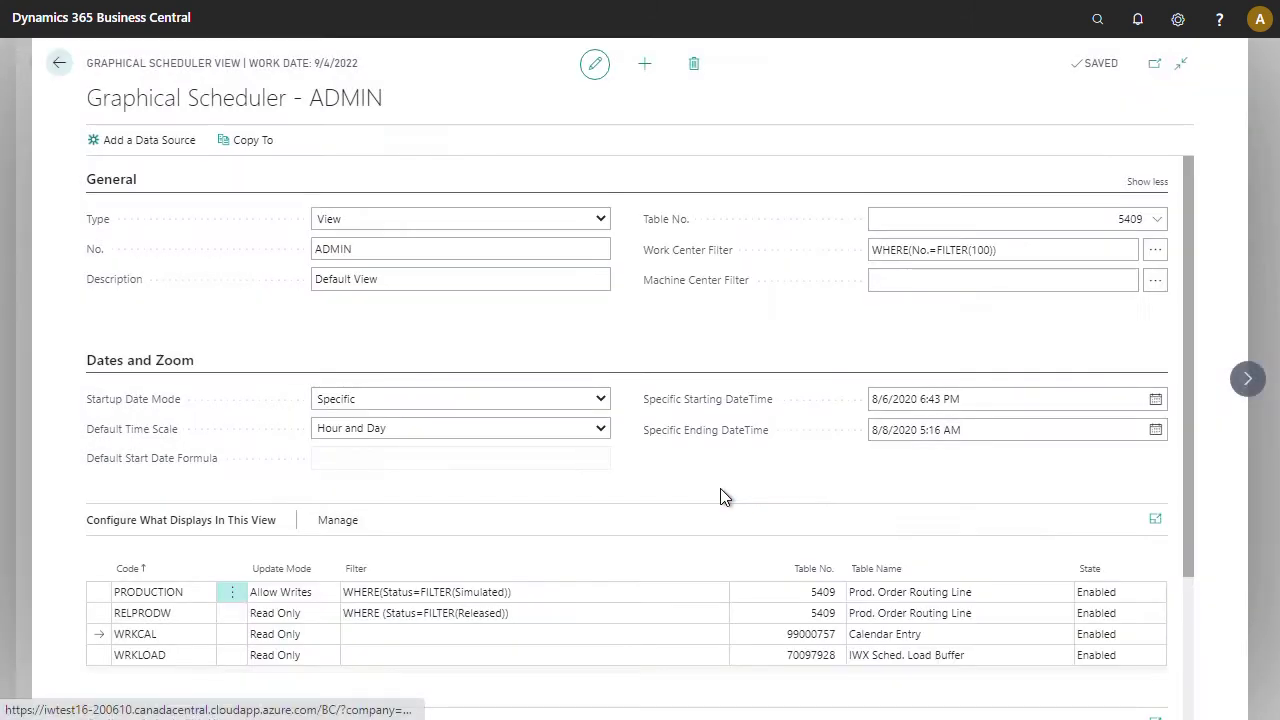
click(59, 63)
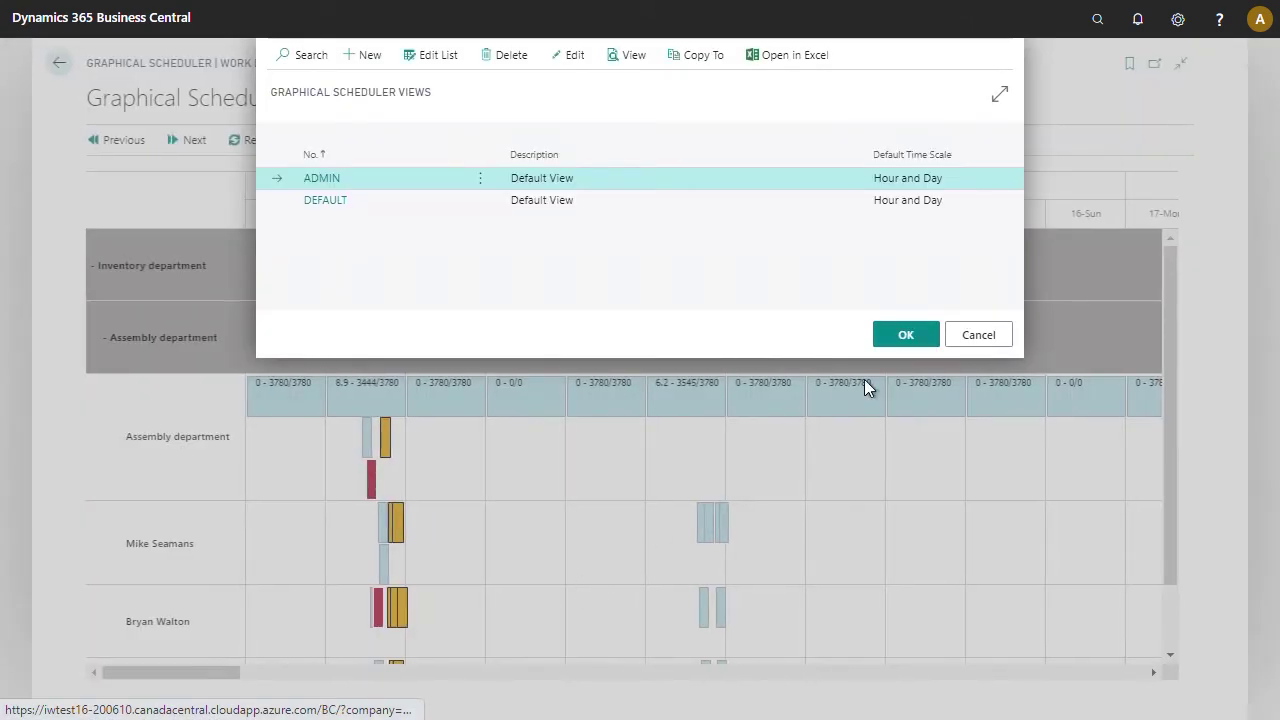
click(918, 335)
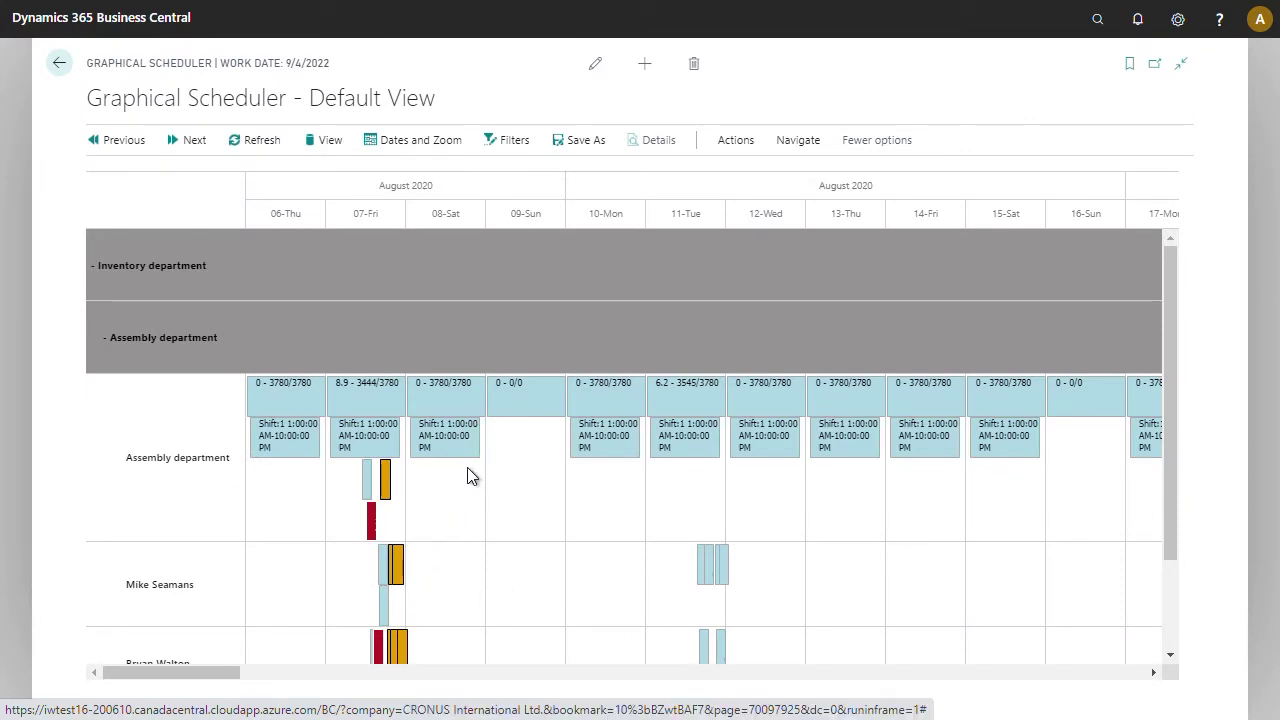
mouse_move(542, 409)
mouse_move(440, 450)
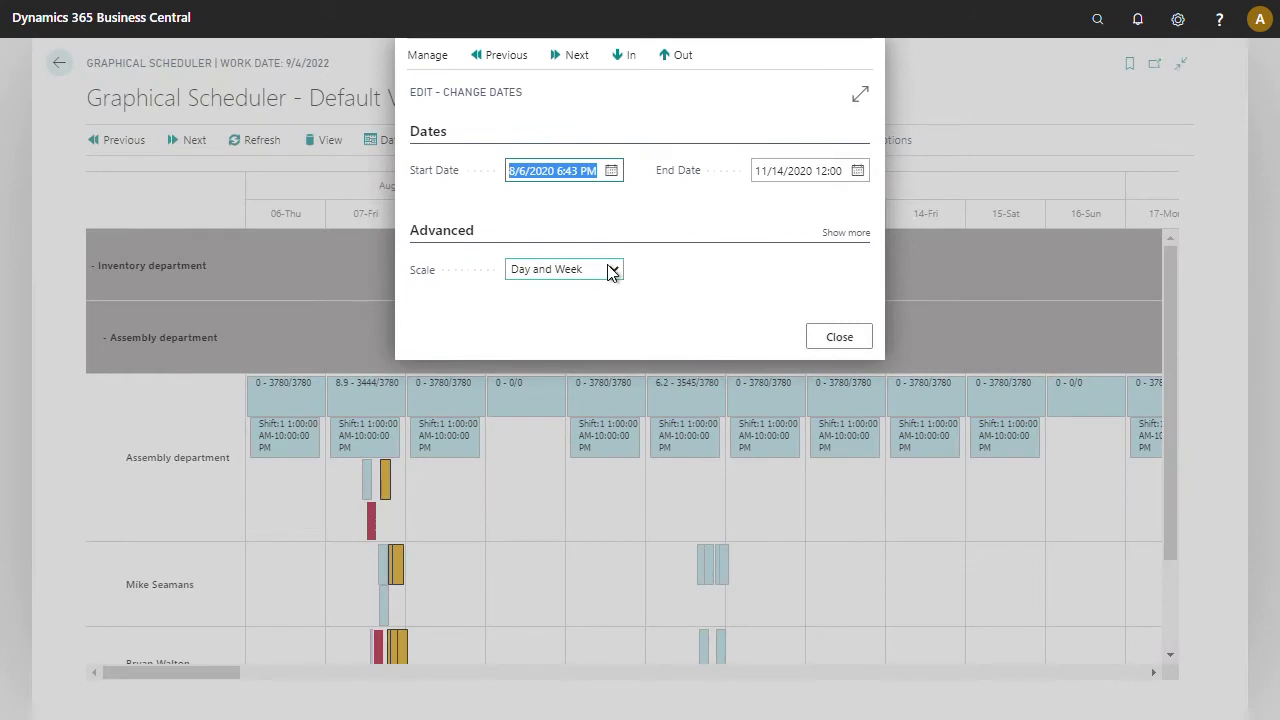
Switch the timeline scale to Hour and Day.
click(611, 270)
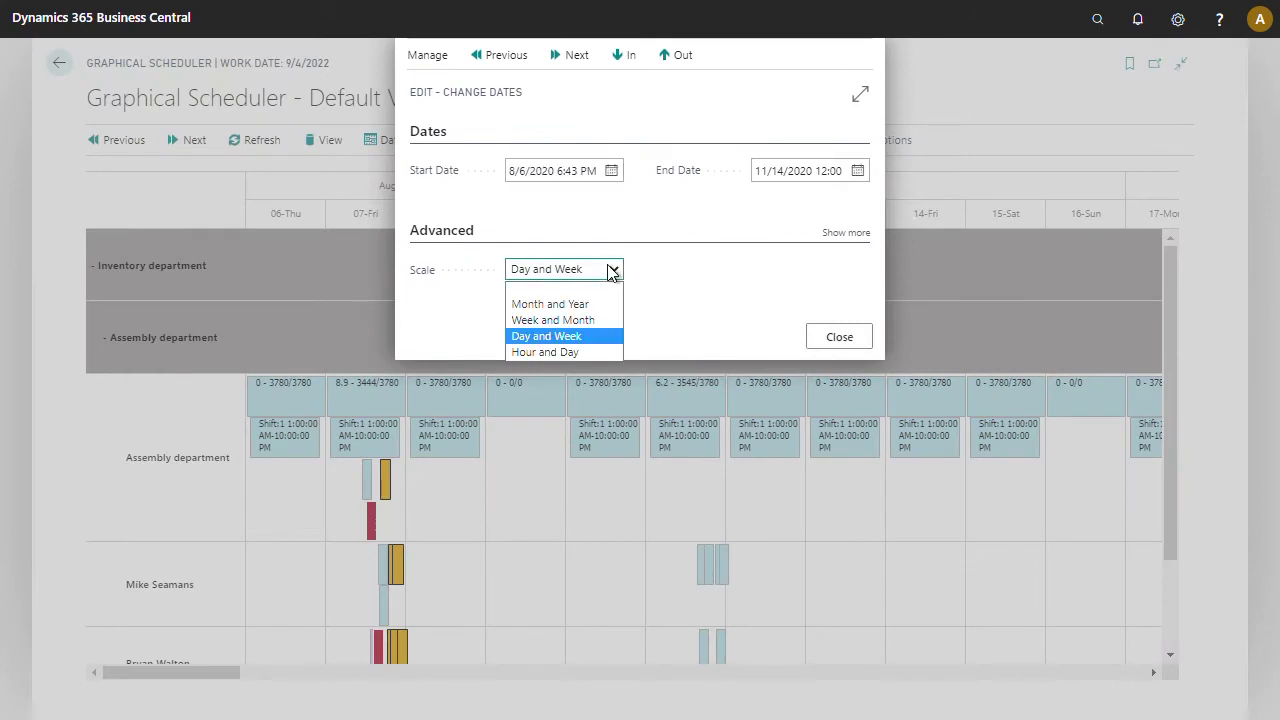
click(563, 351)
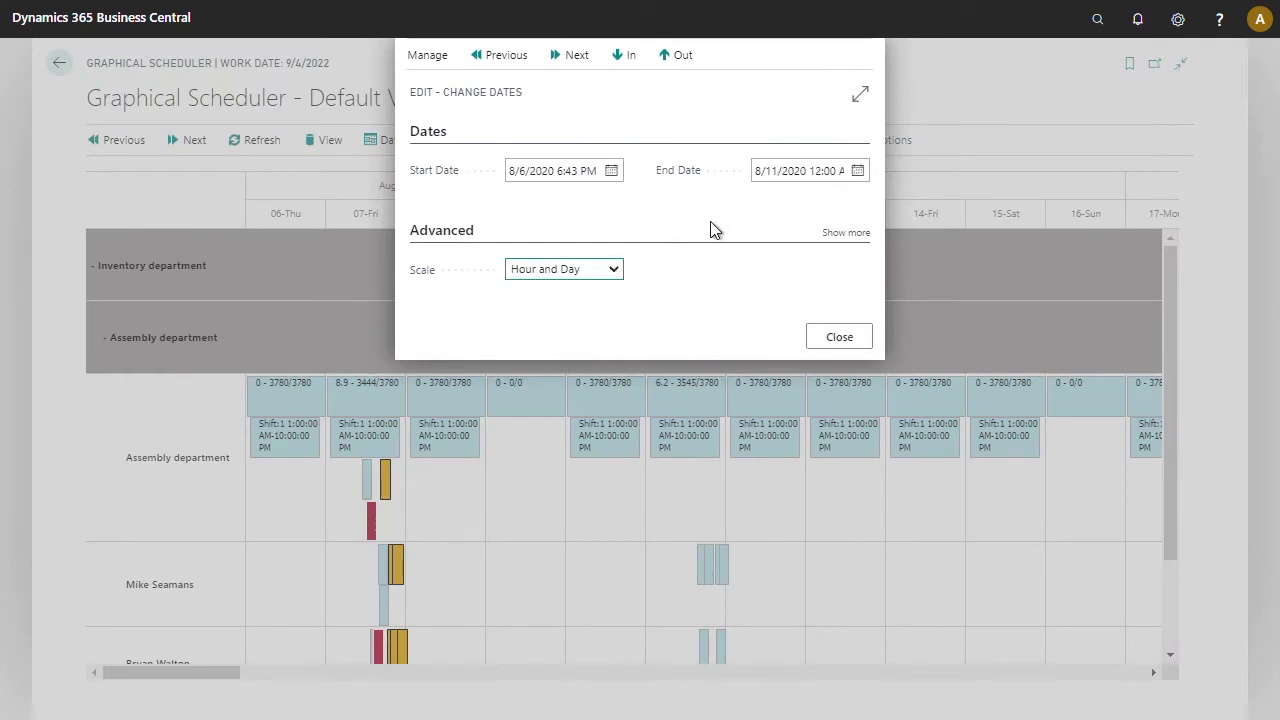
click(850, 340)
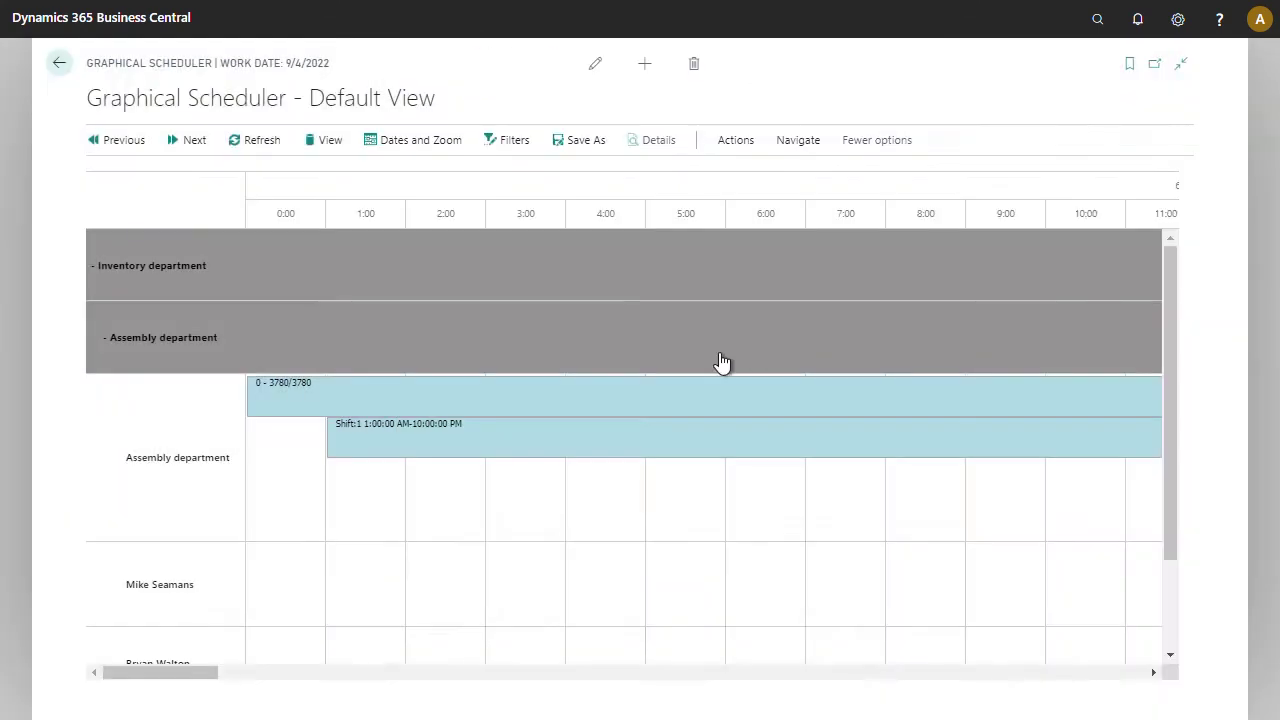
drag(200, 672, 511, 709)
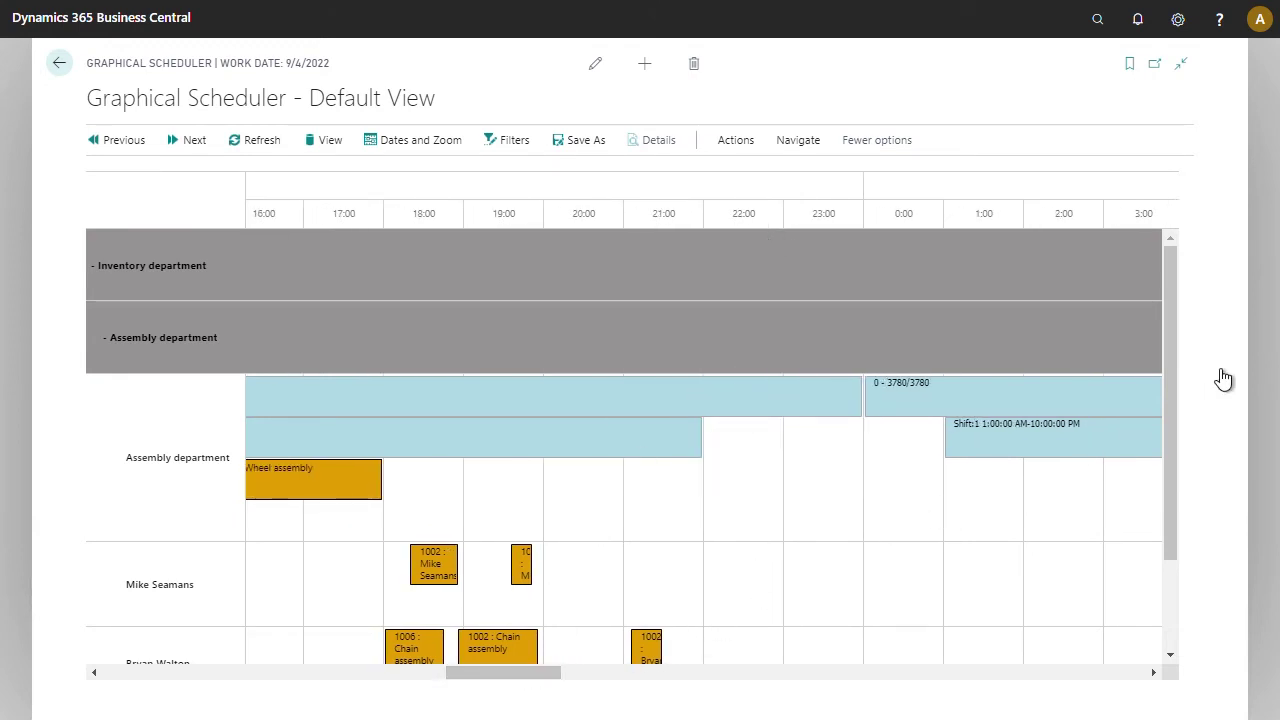
drag(1176, 385, 1169, 454)
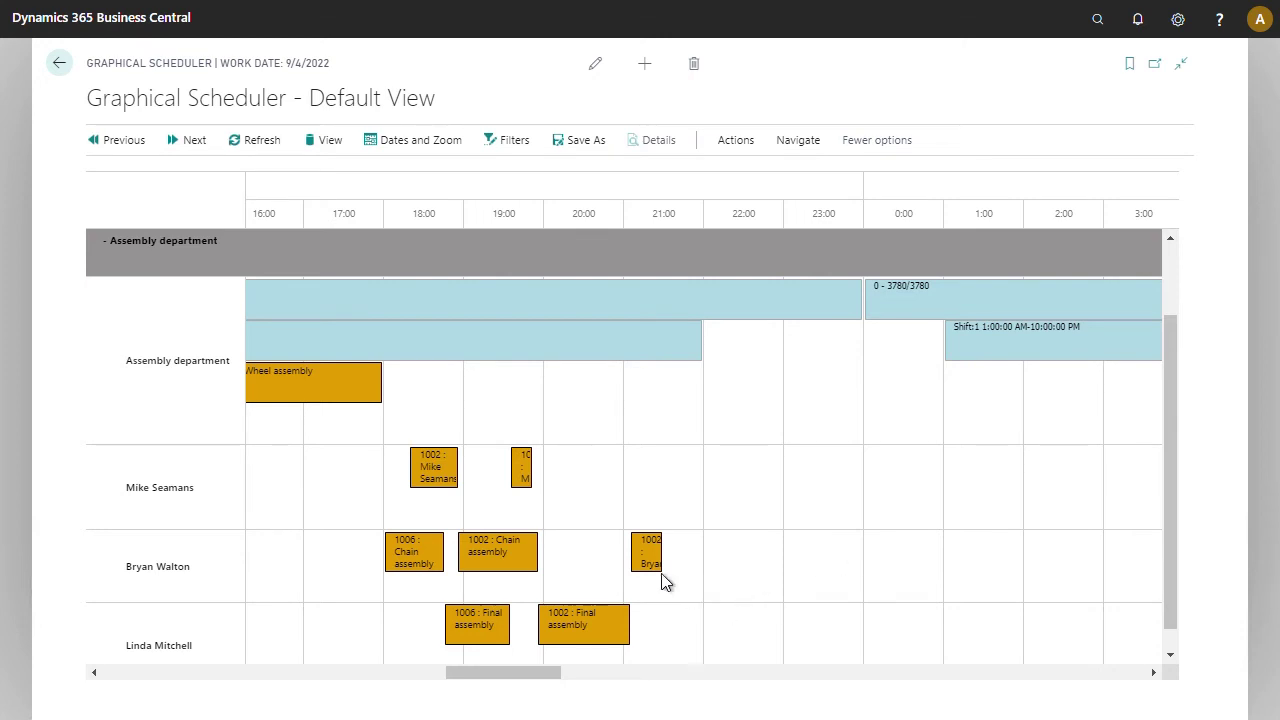
drag(663, 569, 737, 563)
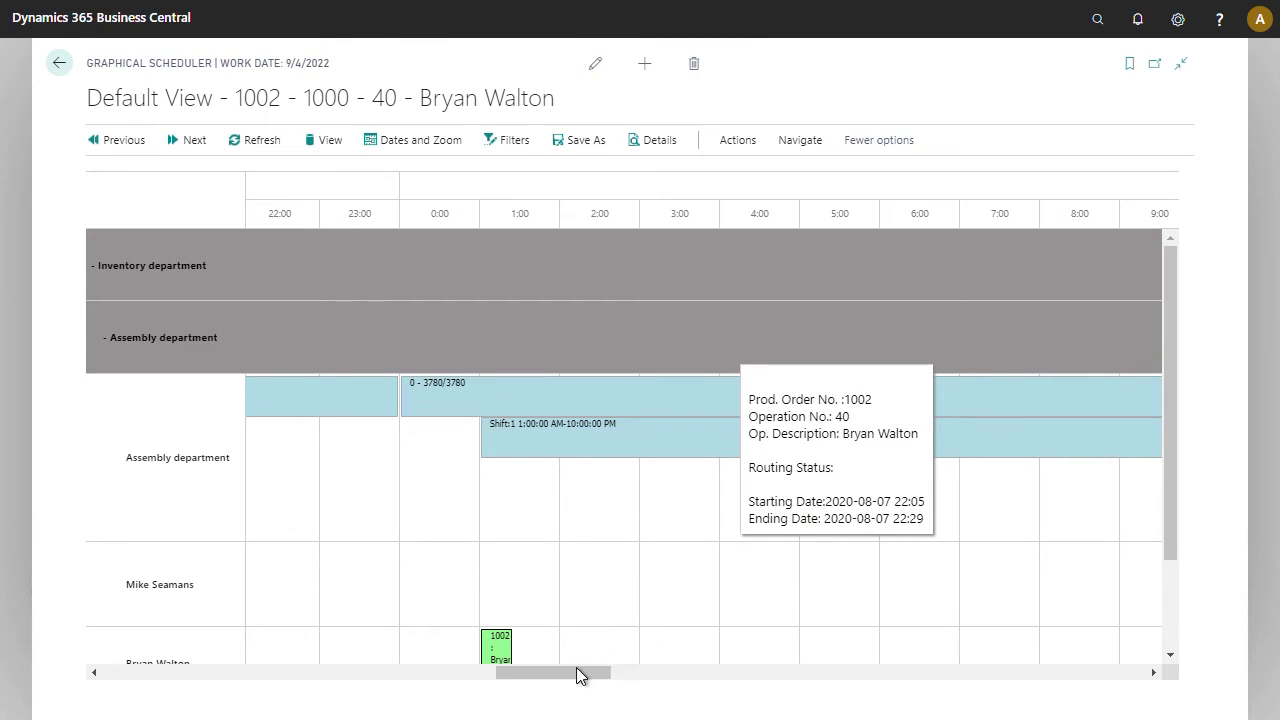
drag(577, 669, 545, 697)
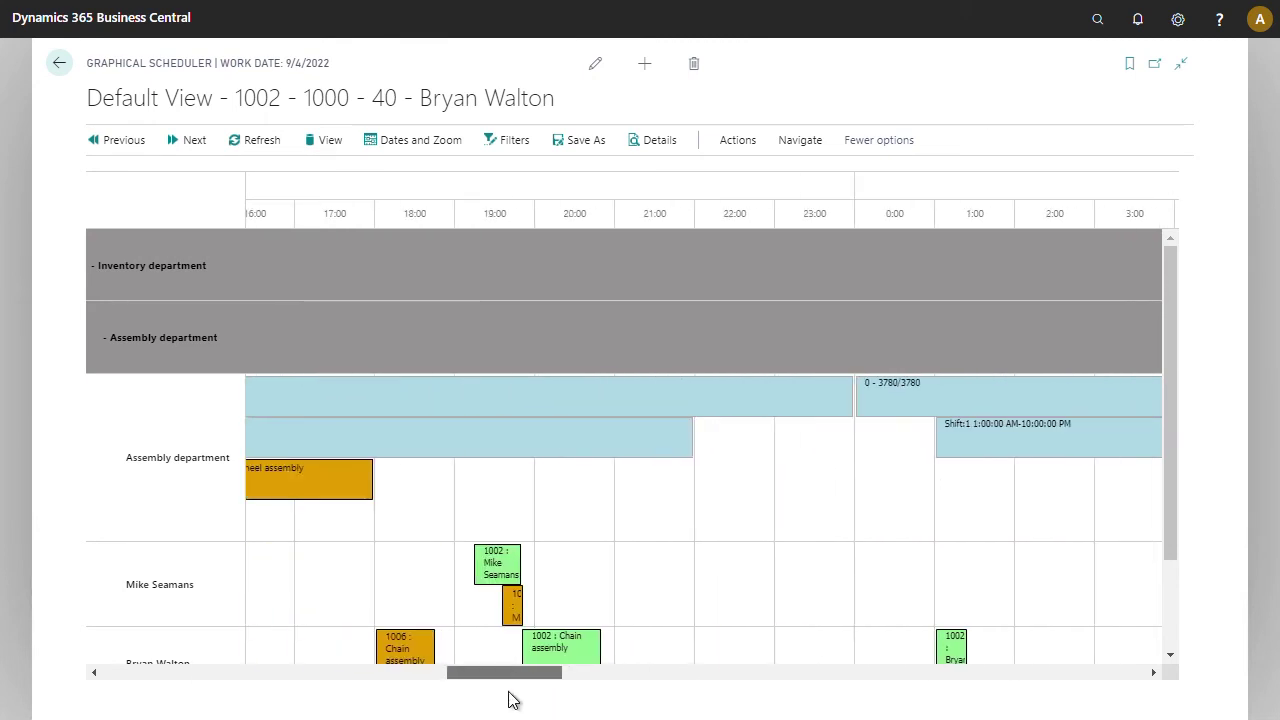
scroll(741, 607, down, 1)
mouse_move(960, 551)
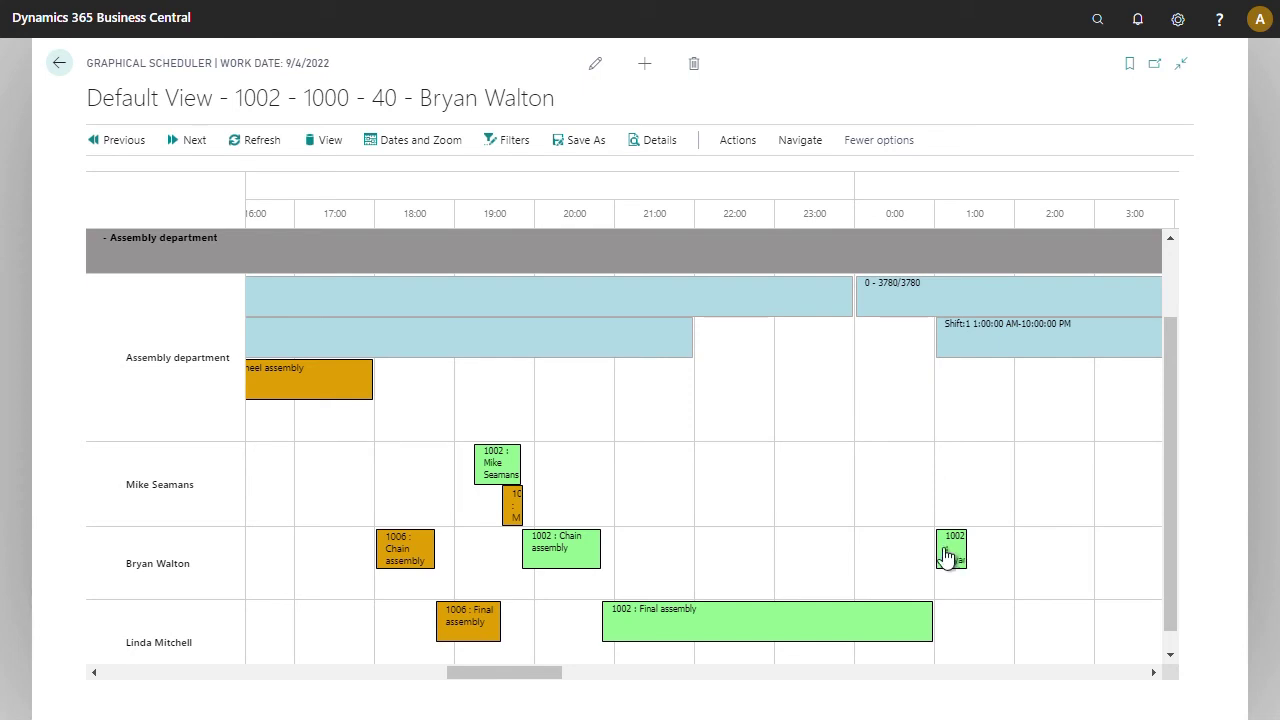
drag(947, 555, 676, 500)
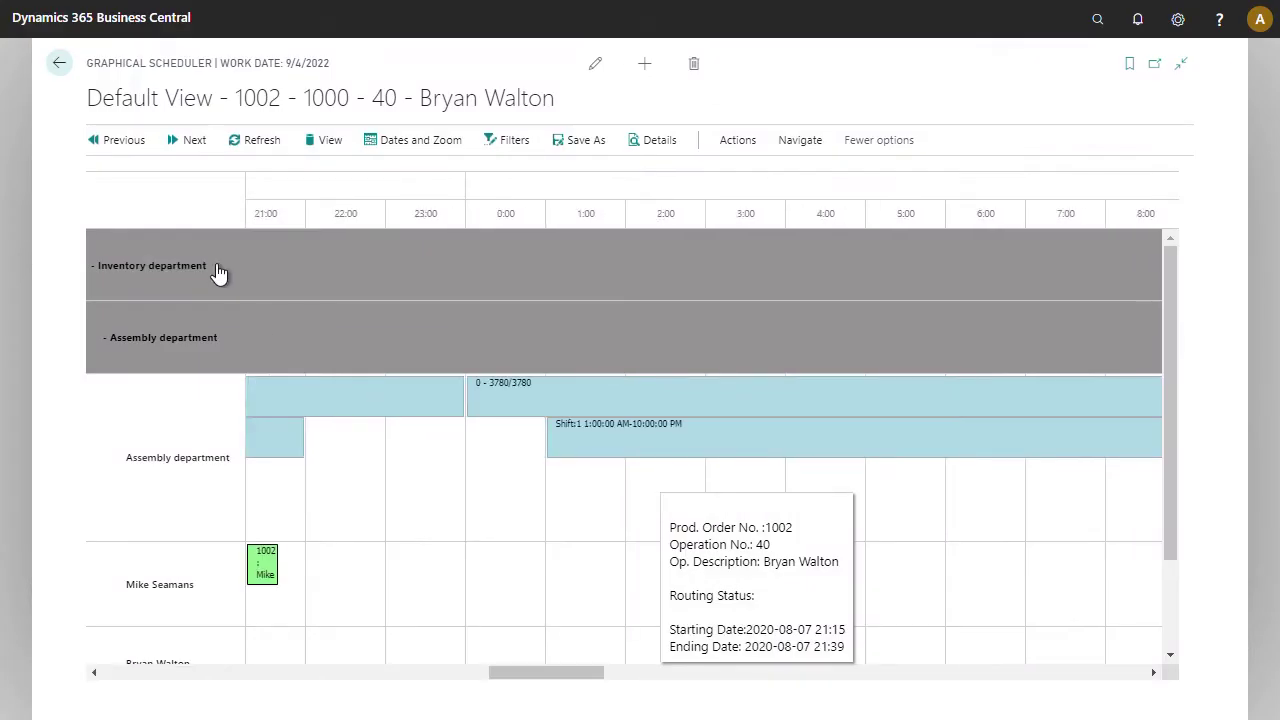
click(322, 146)
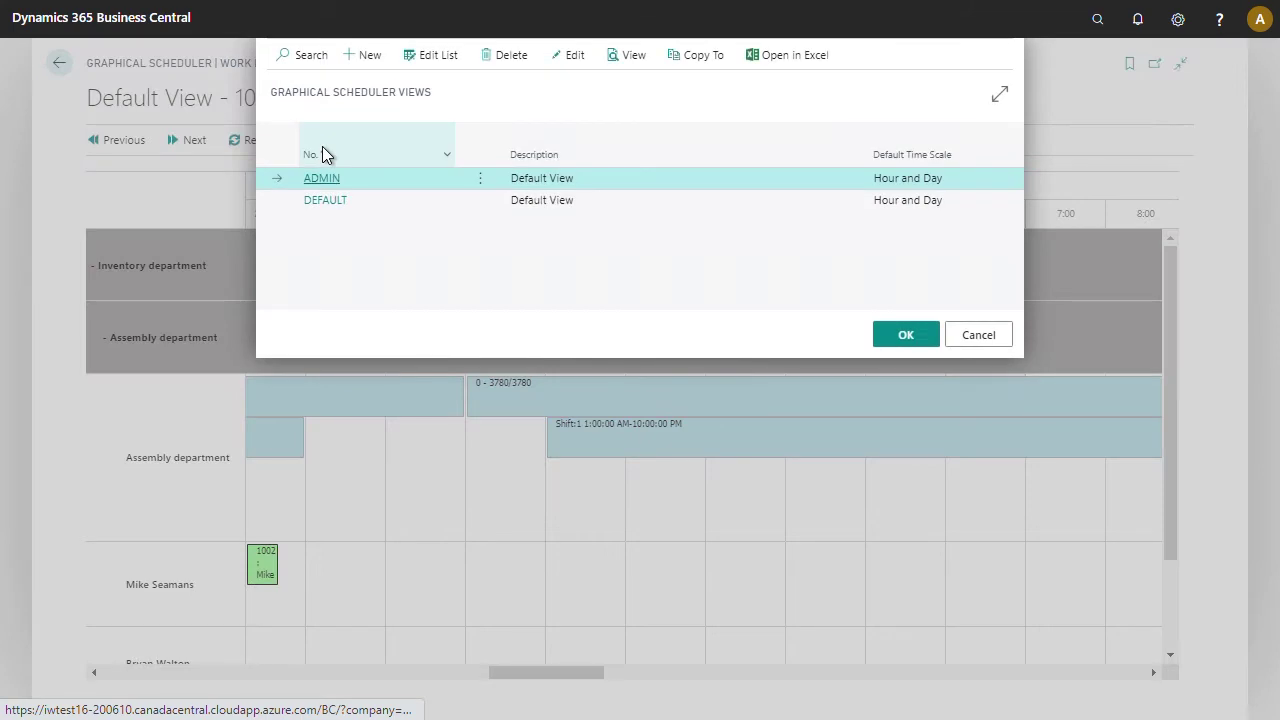
Add a Shop Calendar Holidays (HOLIDAY) data source to the ADMIN view and go back.
click(578, 56)
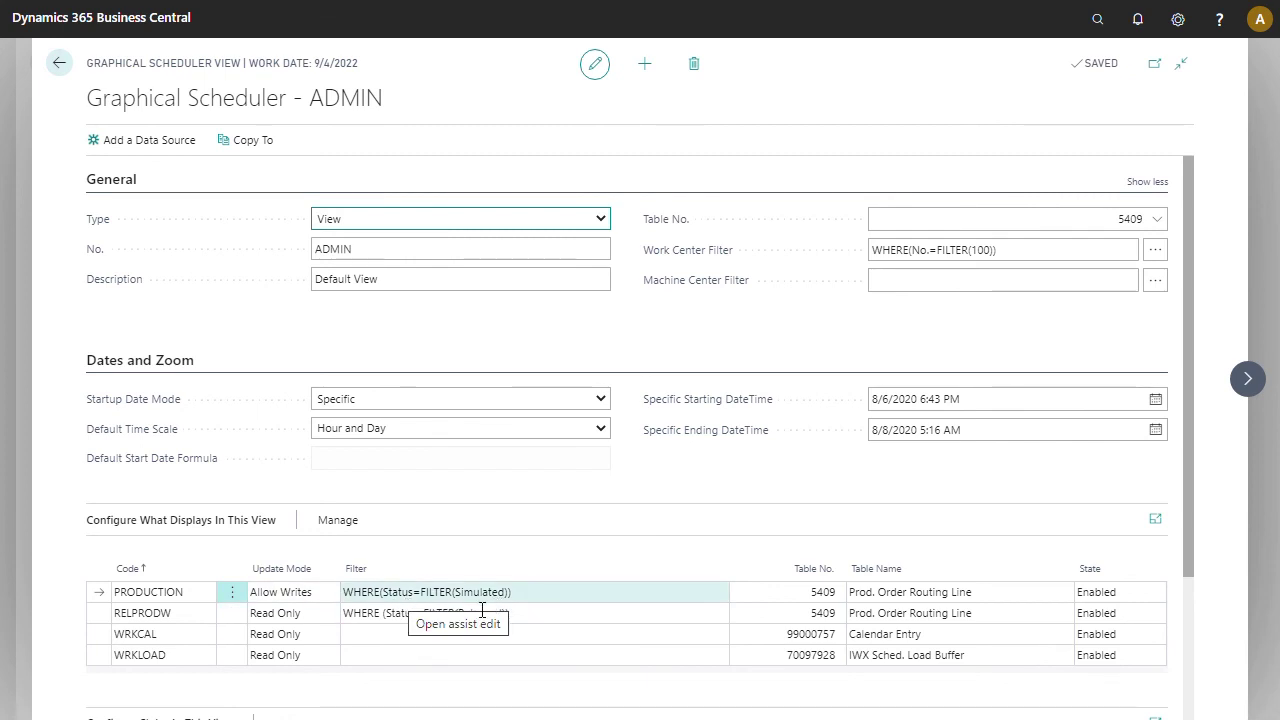
scroll(1196, 285, down, 3)
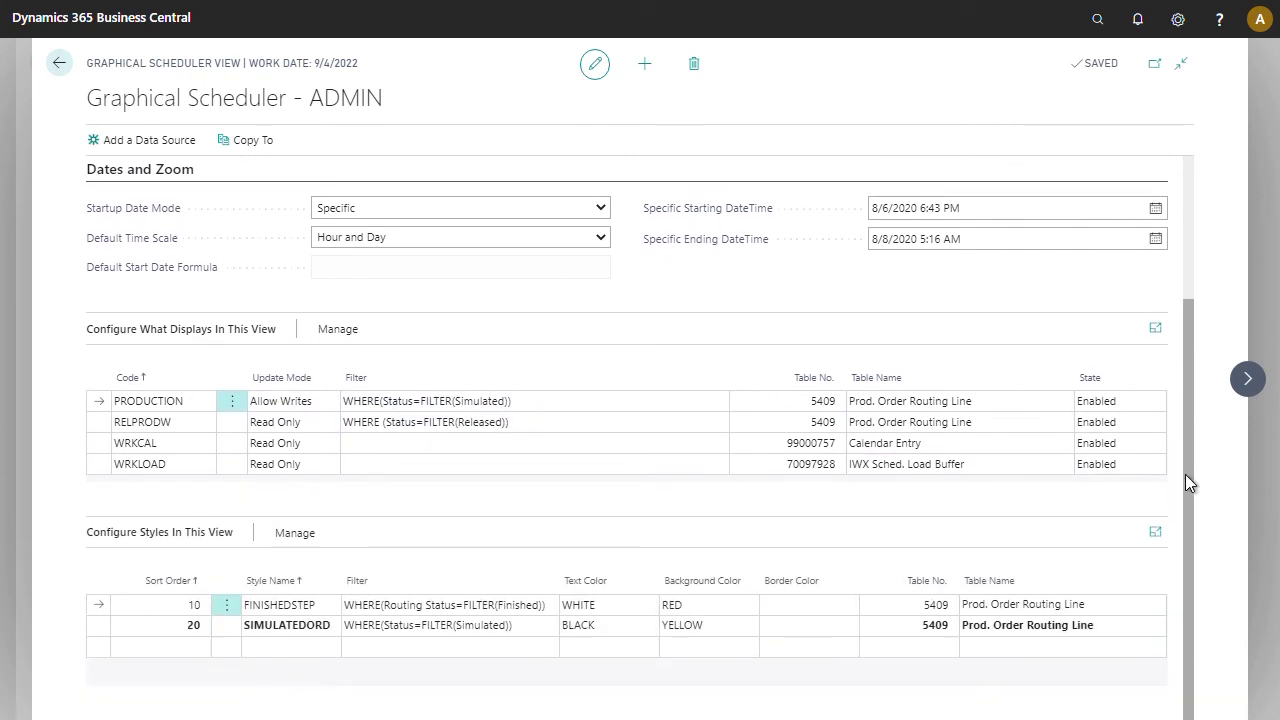
click(155, 150)
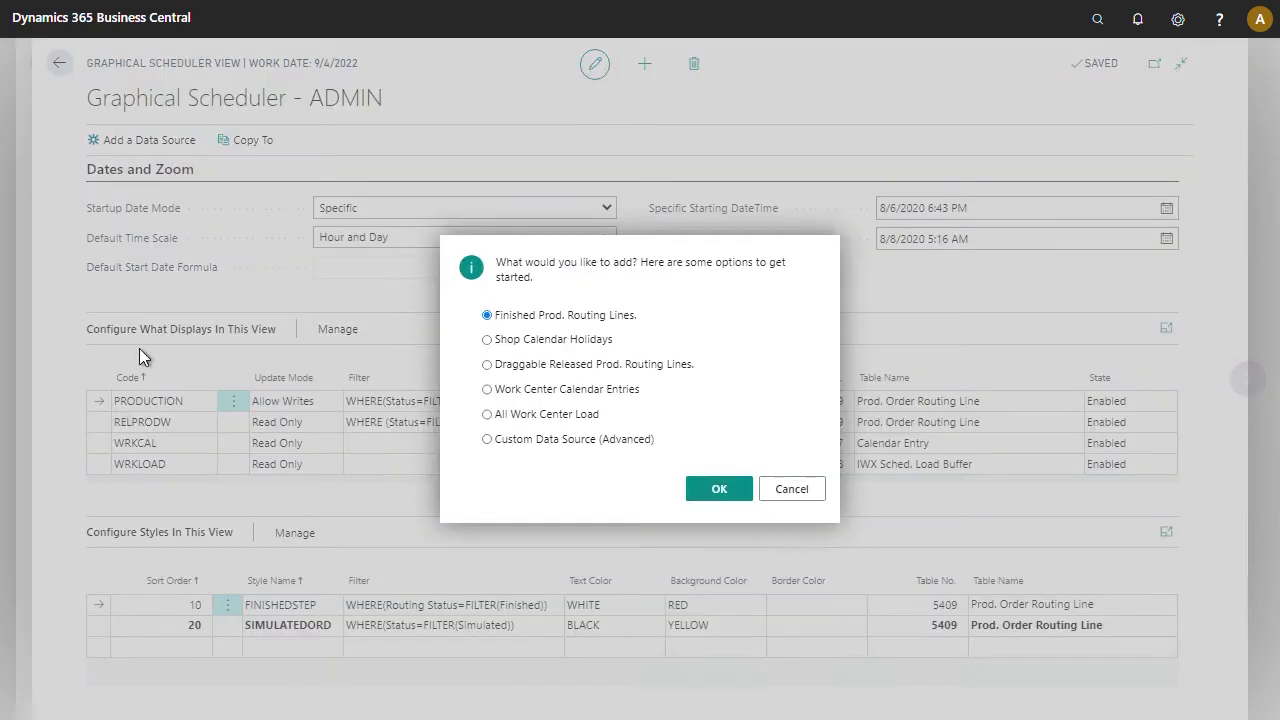
click(541, 345)
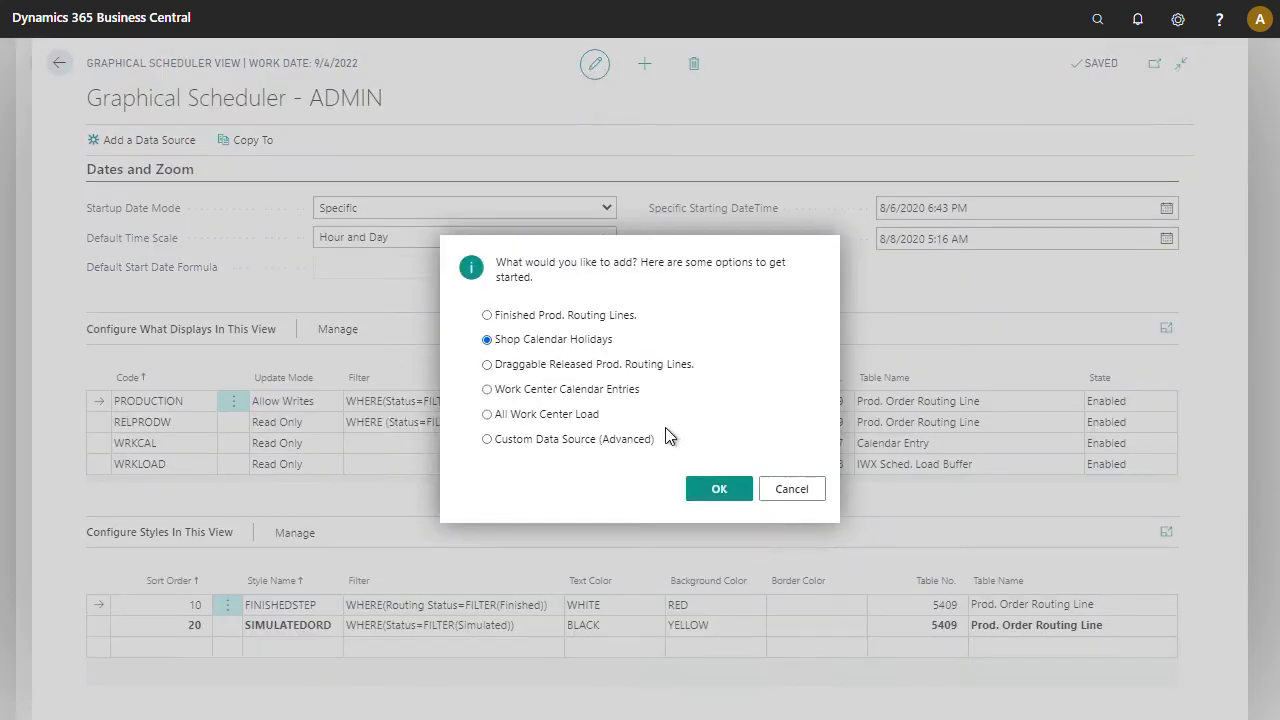
click(719, 489)
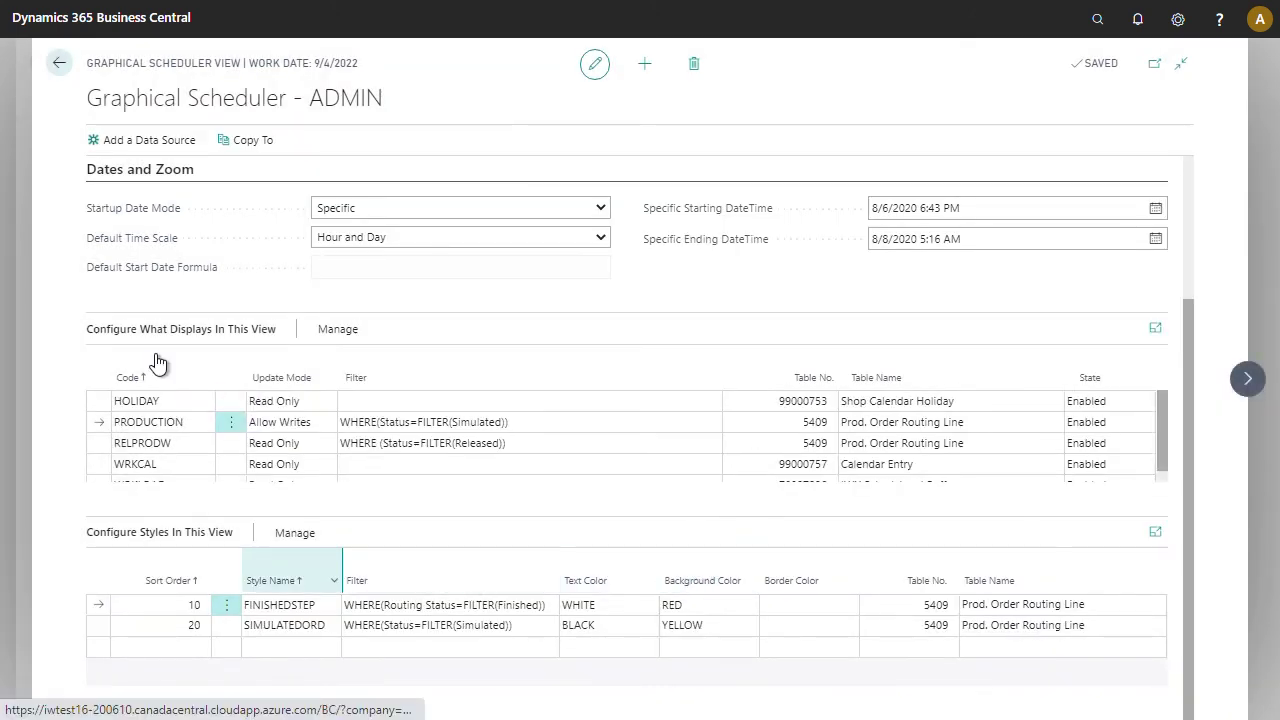
click(58, 60)
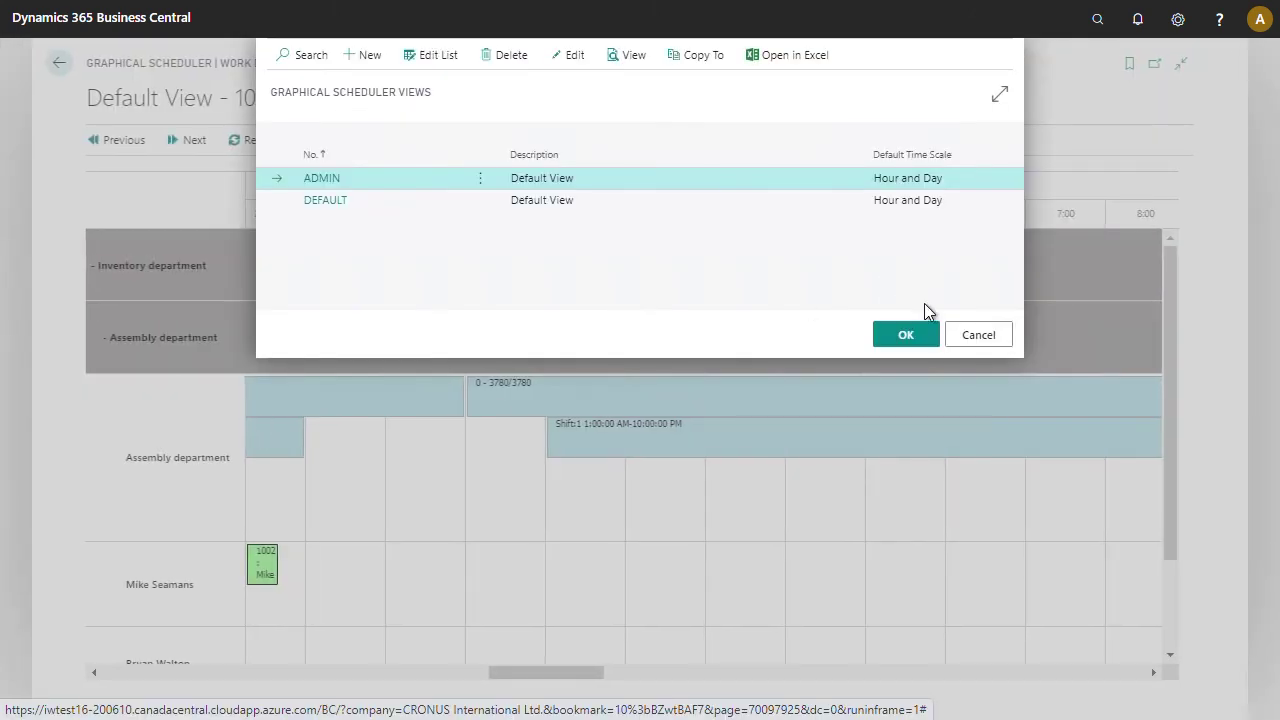
Reload the scheduler and scroll the timeline to 7 August 2020, 9:00–20:00.
click(908, 340)
mouse_move(757, 403)
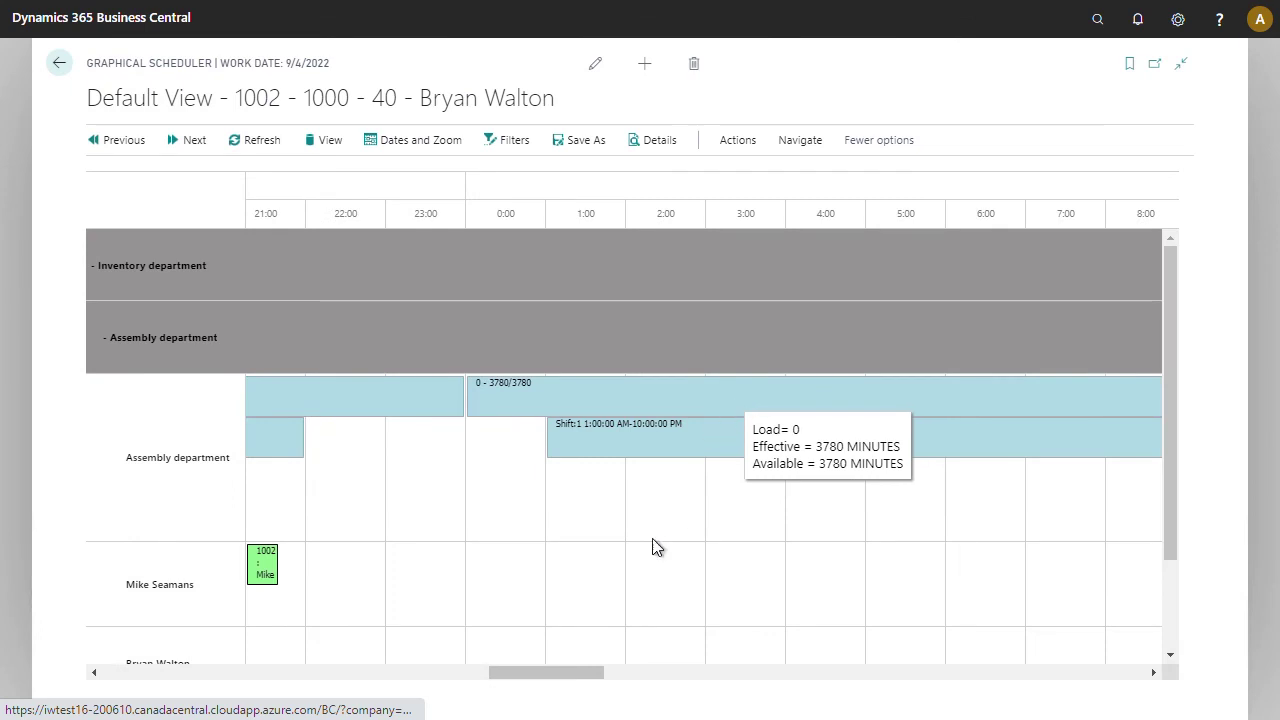
drag(554, 673, 145, 710)
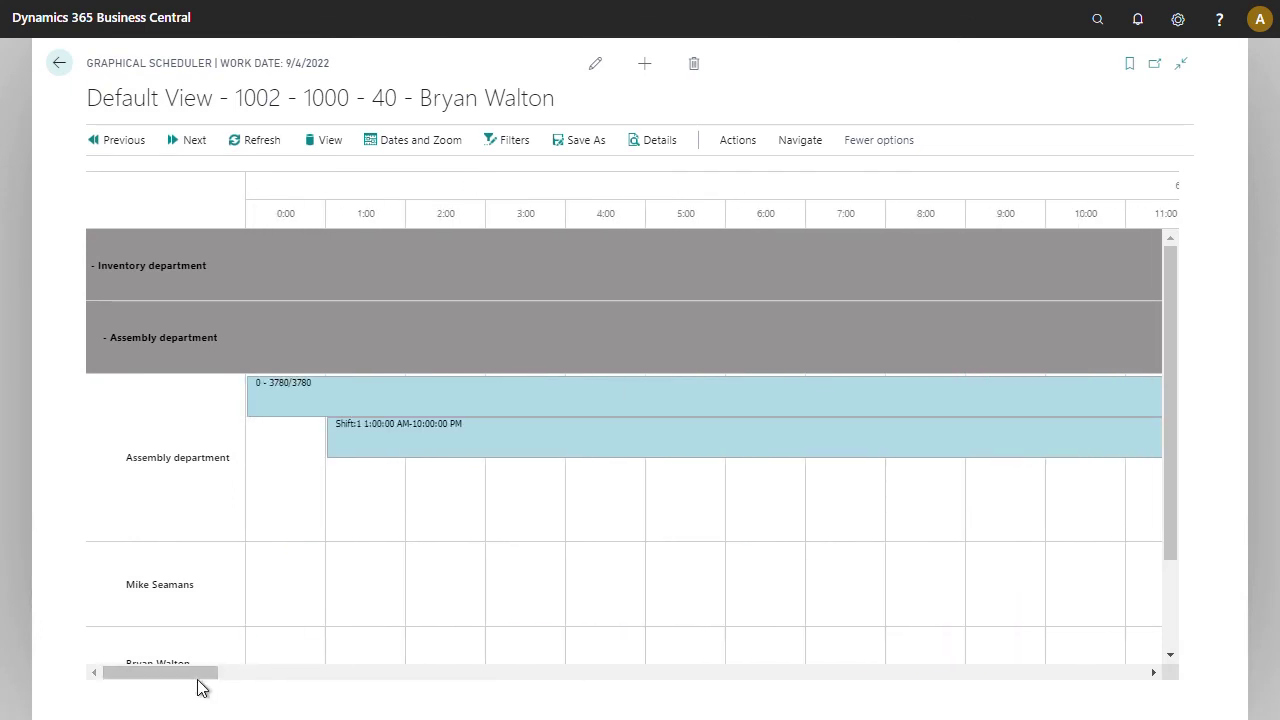
drag(163, 677, 443, 680)
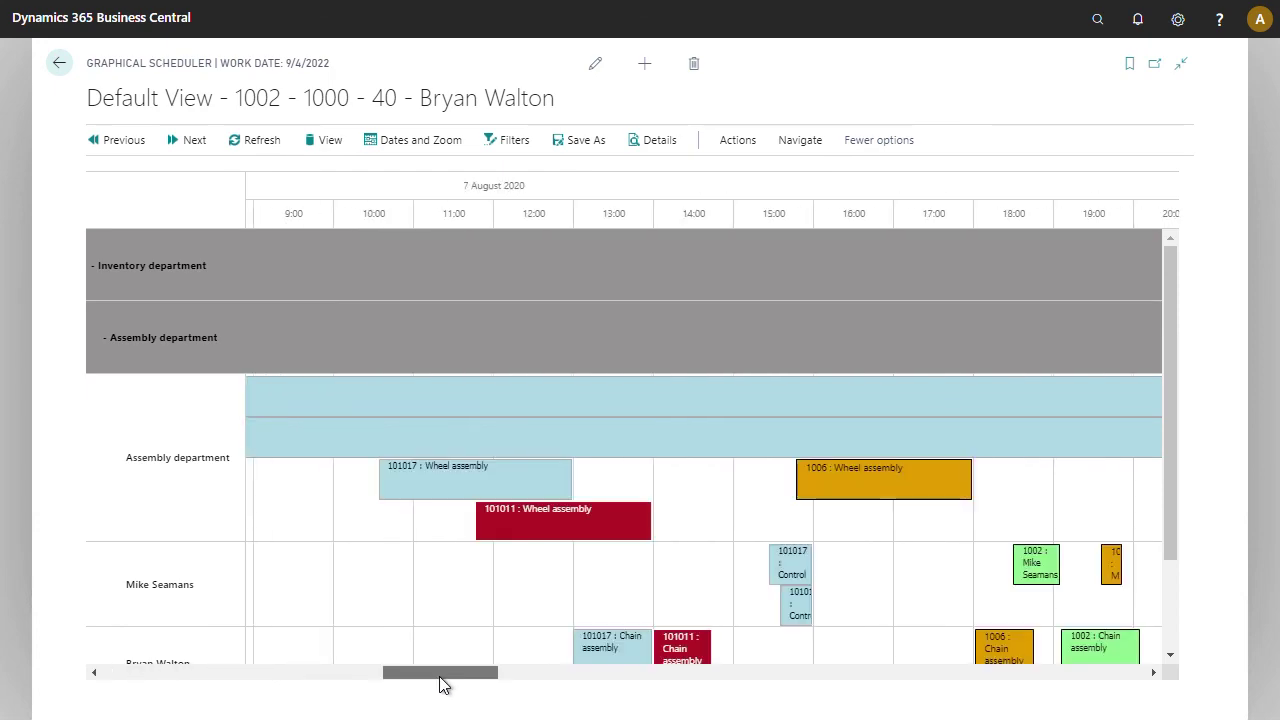